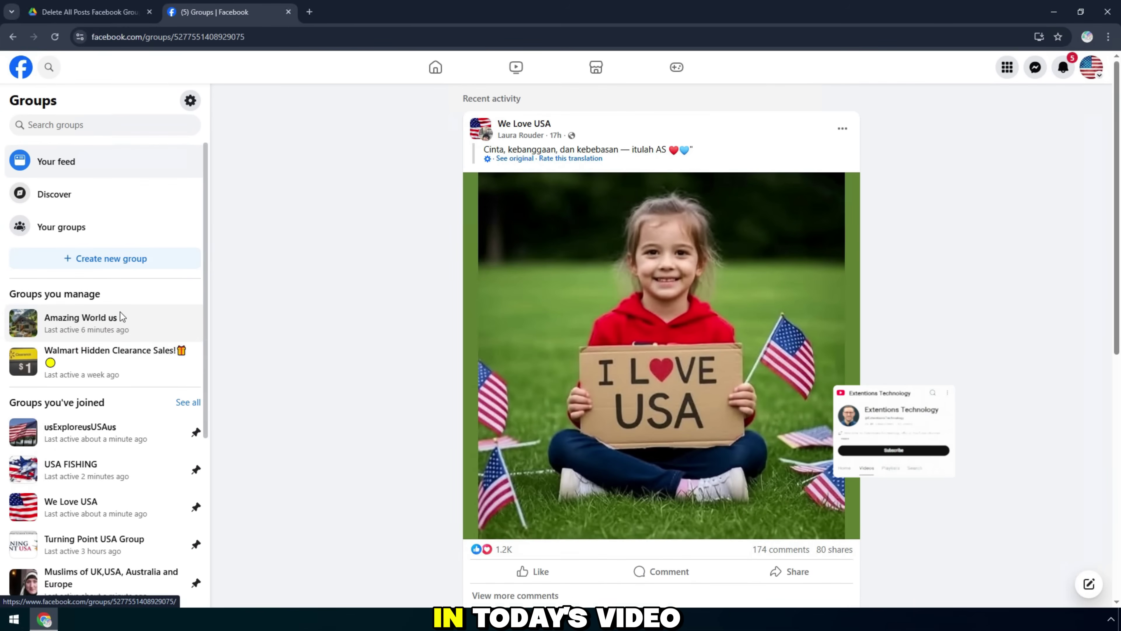
Look through the posts in the Amazing World us group's feed and reload the group page.
{"action": "scroll", "coordinate": [466, 415], "scroll_direction": "down", "scroll_amount": 5}
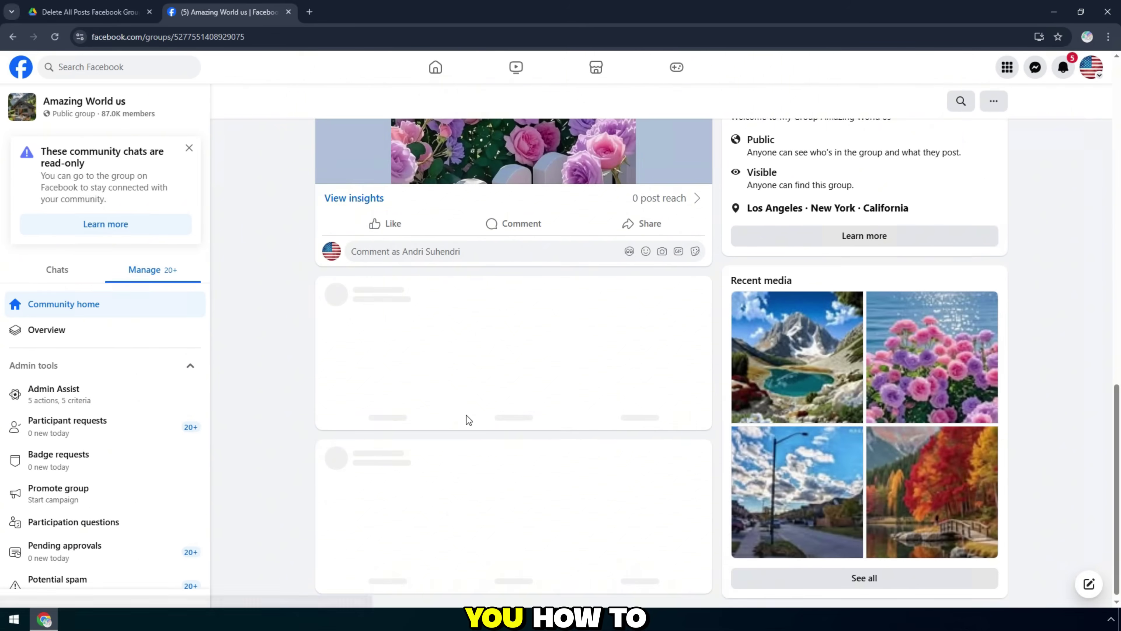
{"action": "scroll", "coordinate": [466, 415], "scroll_direction": "down", "scroll_amount": 15}
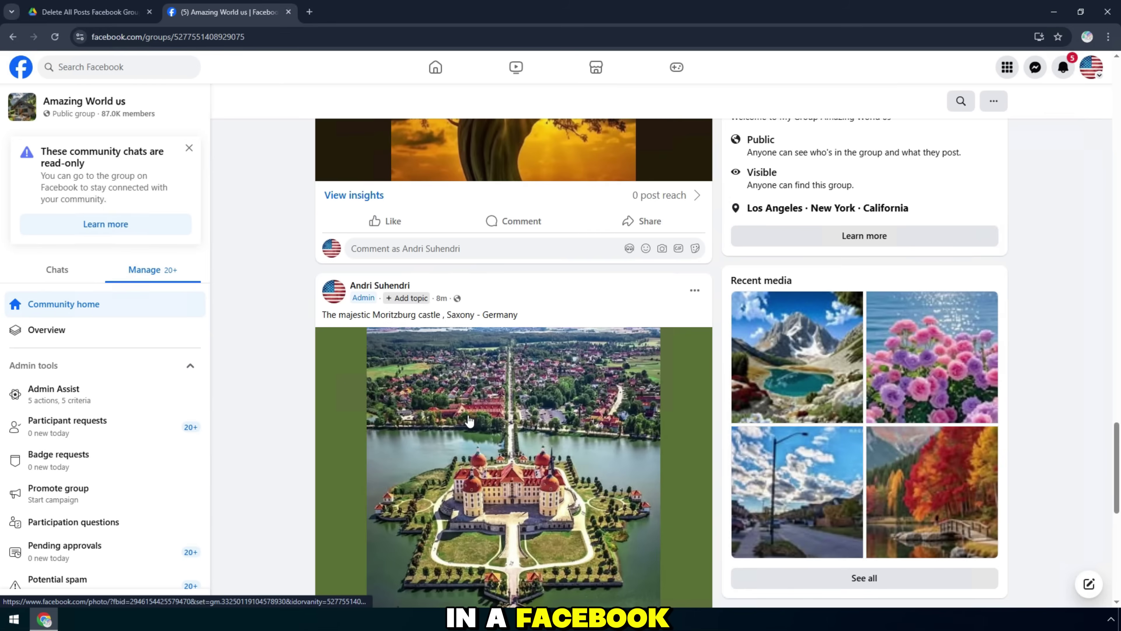
{"action": "scroll", "coordinate": [469, 421], "scroll_direction": "down", "scroll_amount": 10}
{"action": "scroll", "coordinate": [469, 424], "scroll_direction": "up", "scroll_amount": 15}
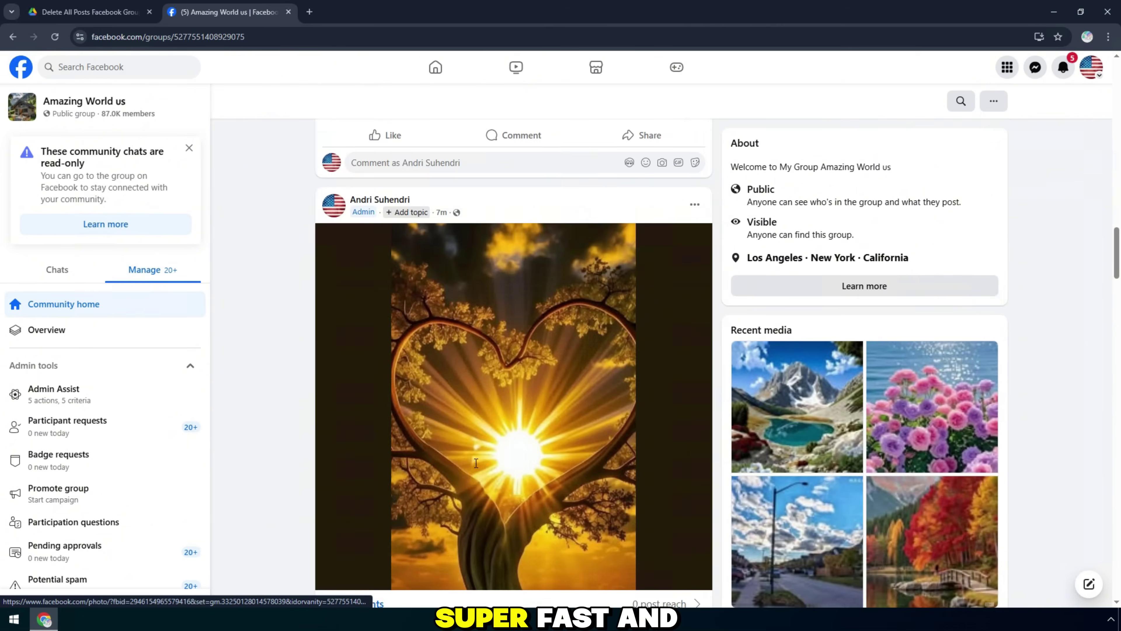
{"action": "scroll", "coordinate": [476, 462], "scroll_direction": "up", "scroll_amount": 10}
{"action": "key", "text": "F5"}
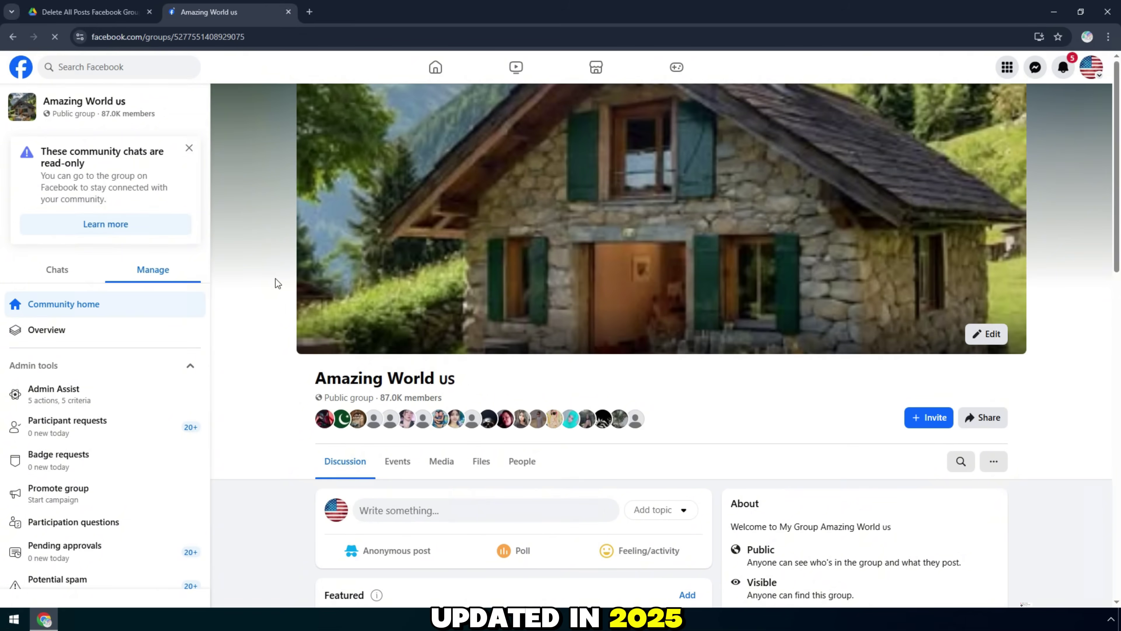
{"action": "scroll", "coordinate": [496, 458], "scroll_direction": "down", "scroll_amount": 15}
{"action": "scroll", "coordinate": [499, 436], "scroll_direction": "up", "scroll_amount": 15}
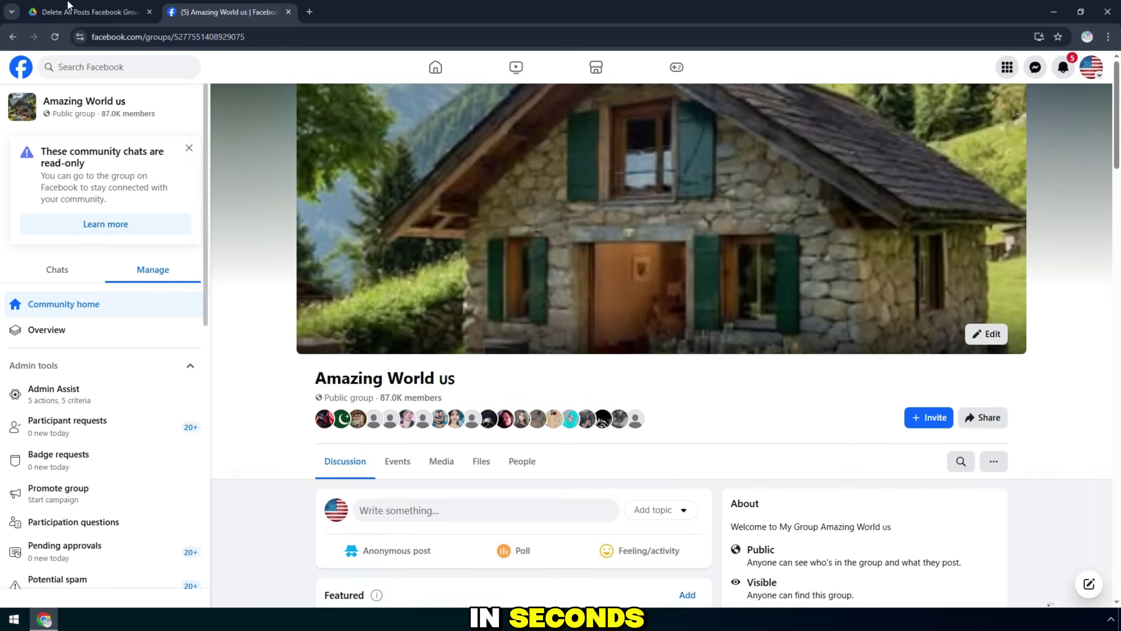
Switch to the Google Drive page of Delete All Posts Facebook Group.zip and view the archive's contents.
{"action": "left_click", "coordinate": [88, 12]}
{"action": "left_click_drag", "start_coordinate": [325, 115], "coordinate": [536, 124]}
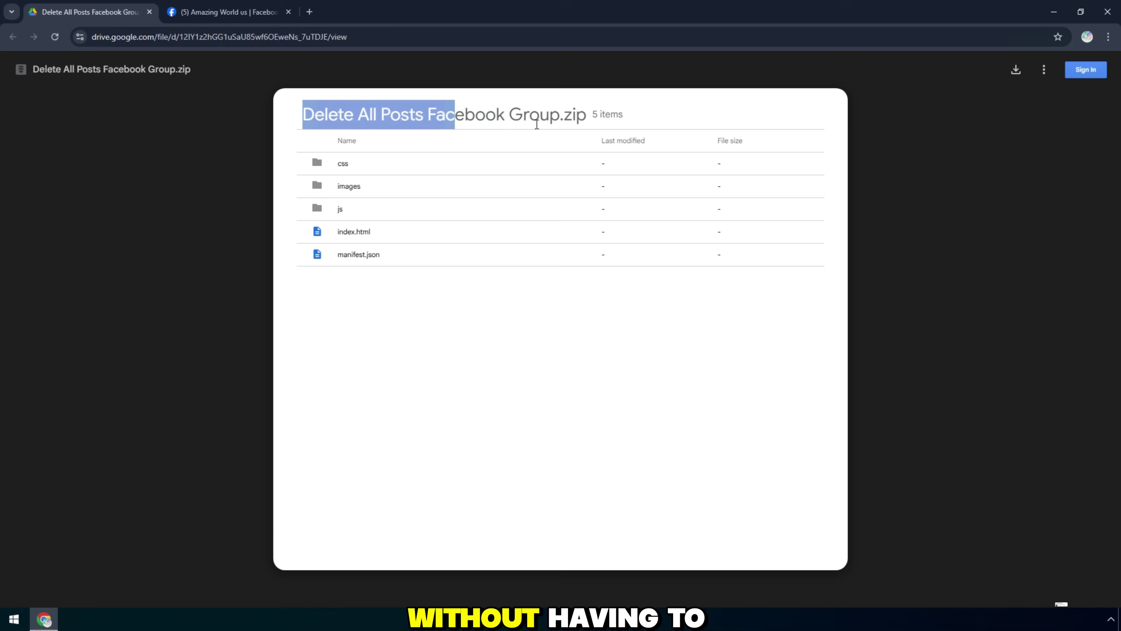
{"action": "left_click", "coordinate": [548, 123]}
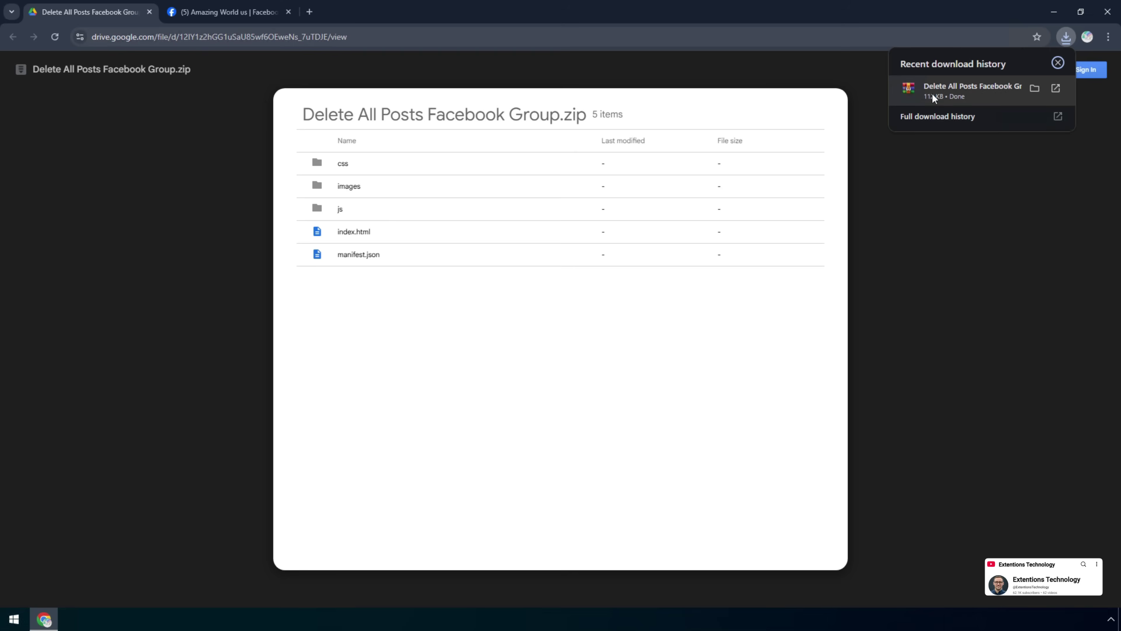
Open Chrome's extension management page and enable Developer mode.
{"action": "left_click", "coordinate": [1108, 36]}
{"action": "mouse_move", "coordinate": [943, 261]}
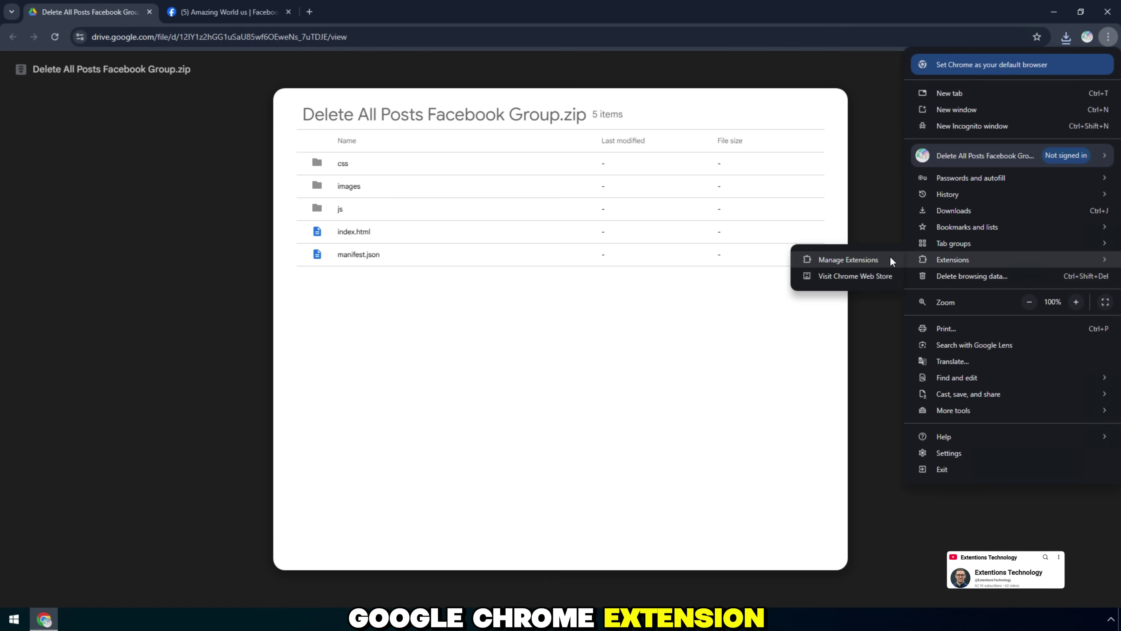
{"action": "left_click", "coordinate": [829, 265]}
{"action": "left_click_drag", "start_coordinate": [1019, 75], "coordinate": [1089, 75]}
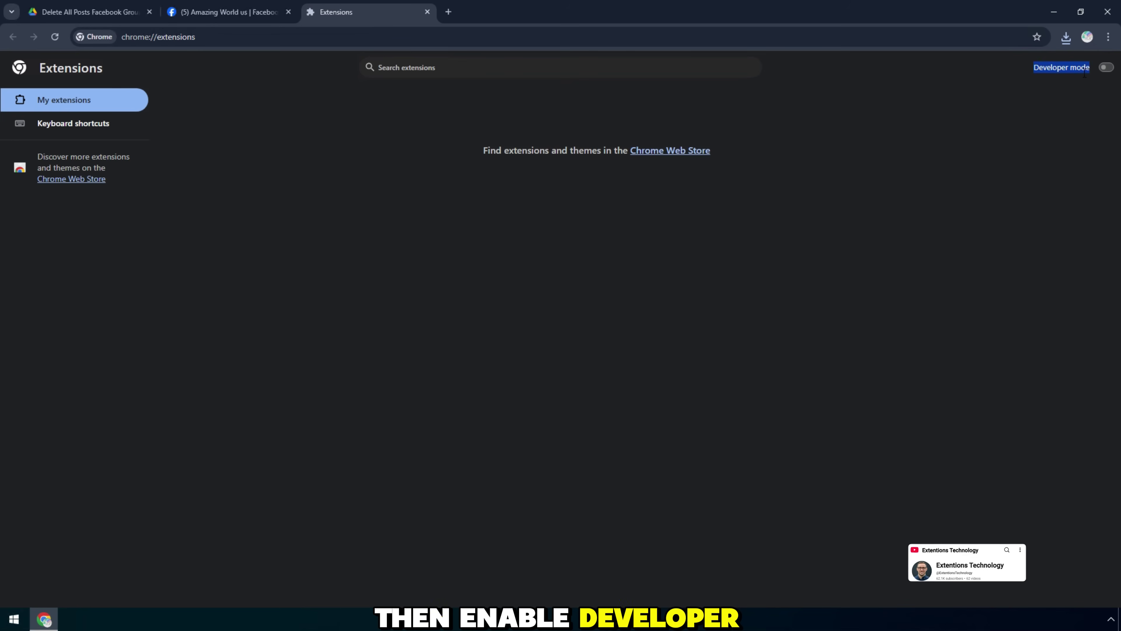
{"action": "left_click", "coordinate": [1106, 67]}
Open the downloaded Delete All Posts Facebook Group.zip in WinRAR and unpack it to the proposed Desktop folder with the Wizard.
{"action": "left_click", "coordinate": [1066, 37]}
{"action": "left_click", "coordinate": [936, 89]}
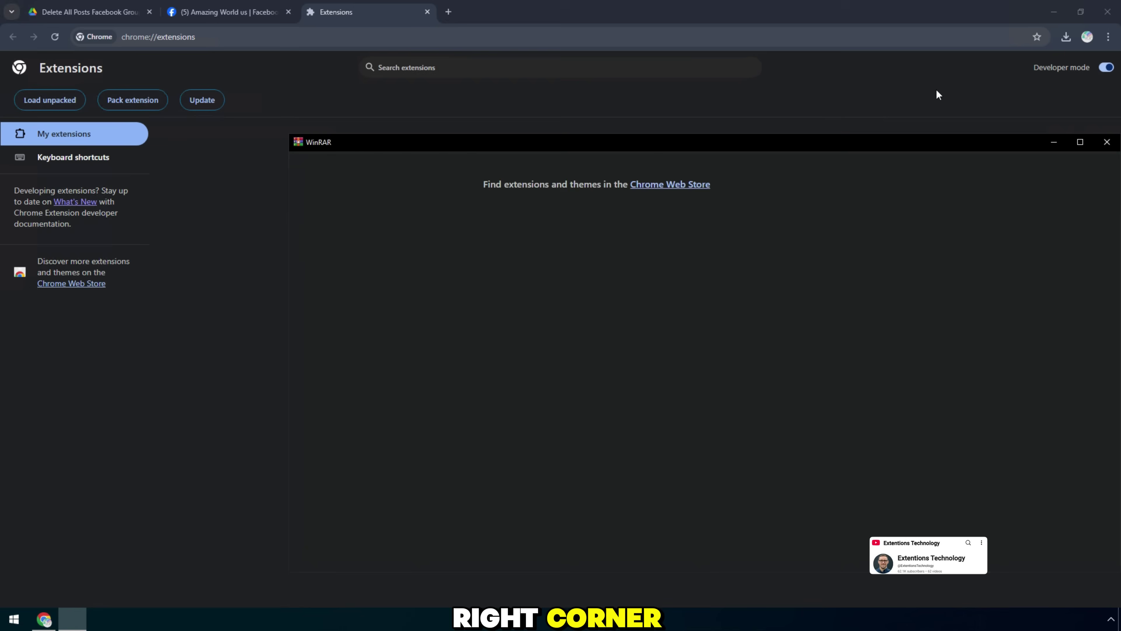
{"action": "left_click", "coordinate": [513, 186]}
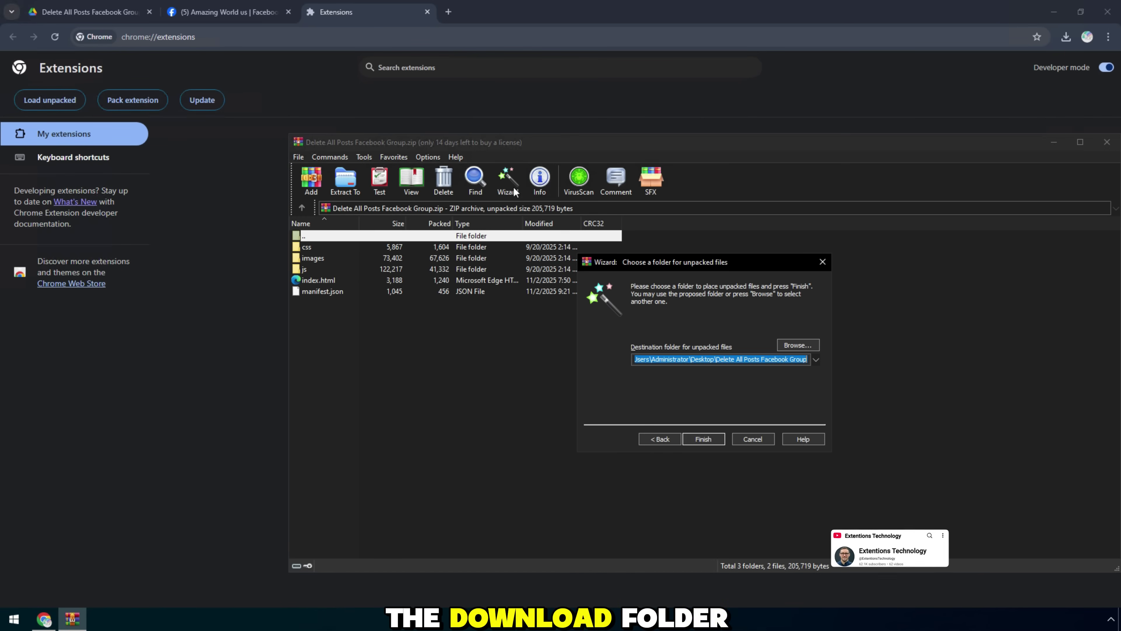
{"action": "left_click", "coordinate": [707, 437]}
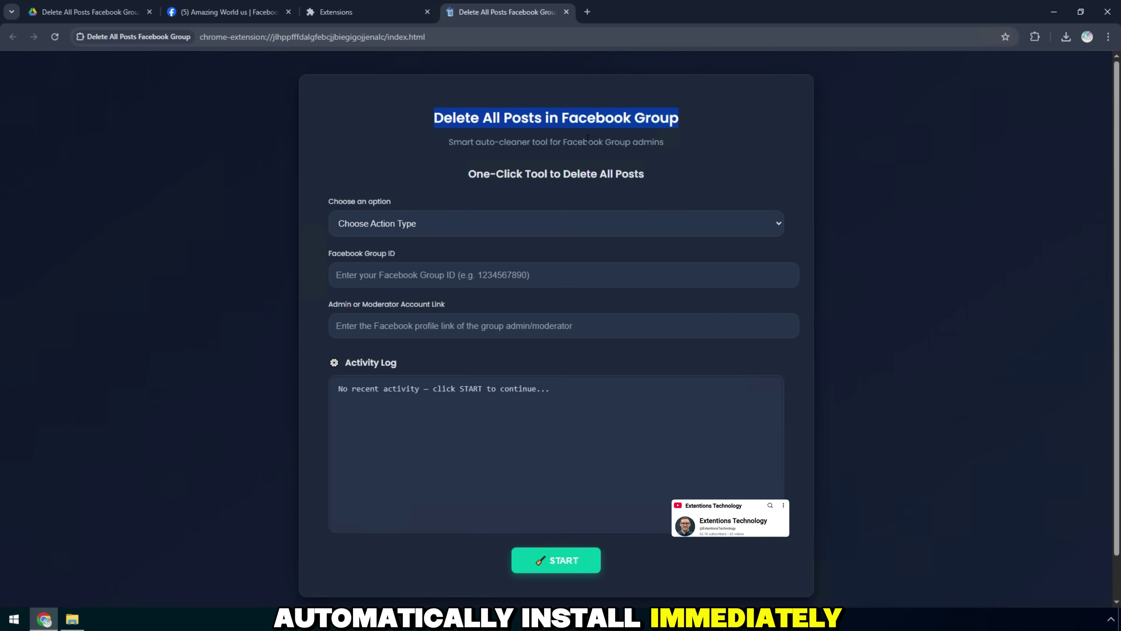
Set the extension's action type to "Delete all posts in this group".
{"action": "triple_click", "coordinate": [532, 142]}
{"action": "triple_click", "coordinate": [510, 174]}
{"action": "left_click_drag", "start_coordinate": [469, 174], "coordinate": [672, 174]}
{"action": "left_click_drag", "start_coordinate": [327, 203], "coordinate": [413, 204]}
{"action": "left_click", "coordinate": [397, 223]}
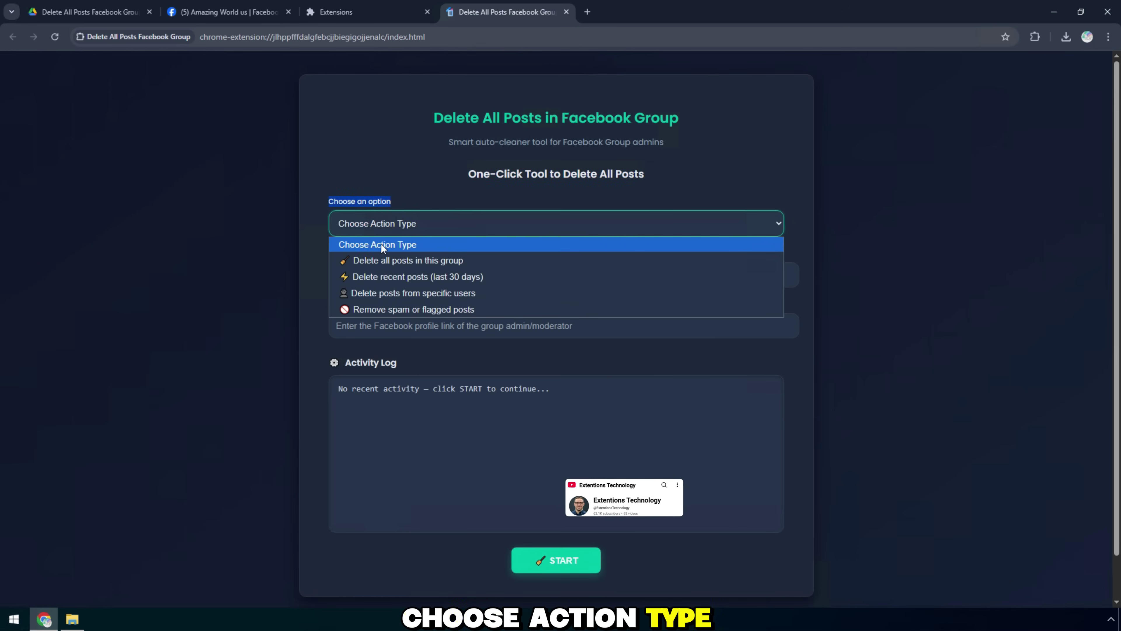
{"action": "left_click", "coordinate": [369, 261]}
Copy the group ID from the Amazing World us page address into the extension's Facebook Group ID field.
{"action": "left_click_drag", "start_coordinate": [332, 254], "coordinate": [398, 254]}
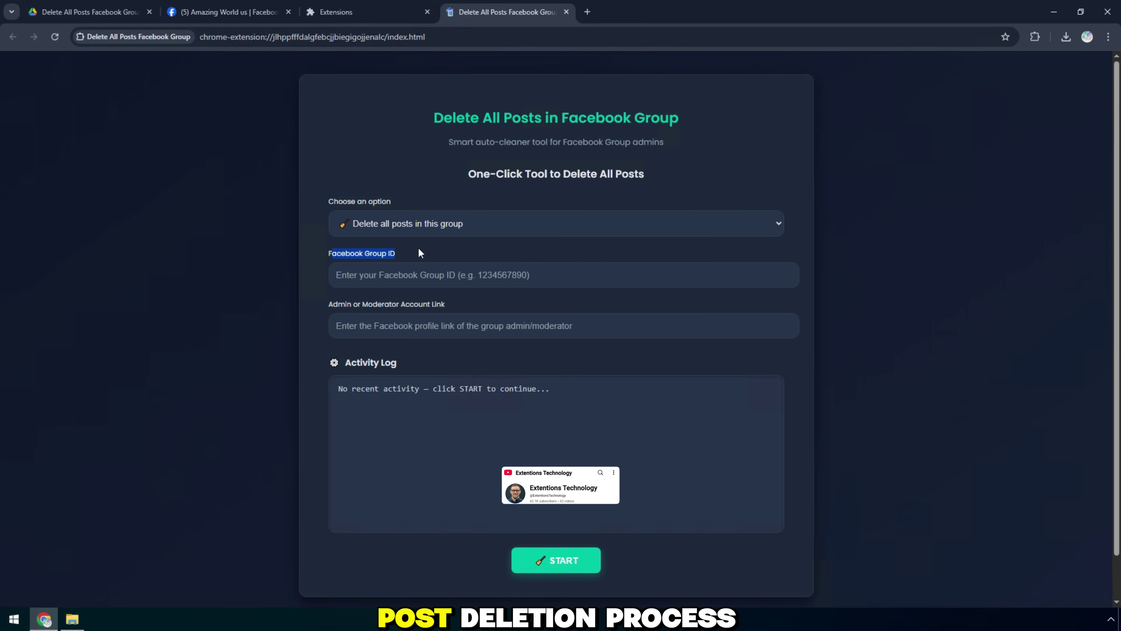
{"action": "left_click", "coordinate": [228, 7]}
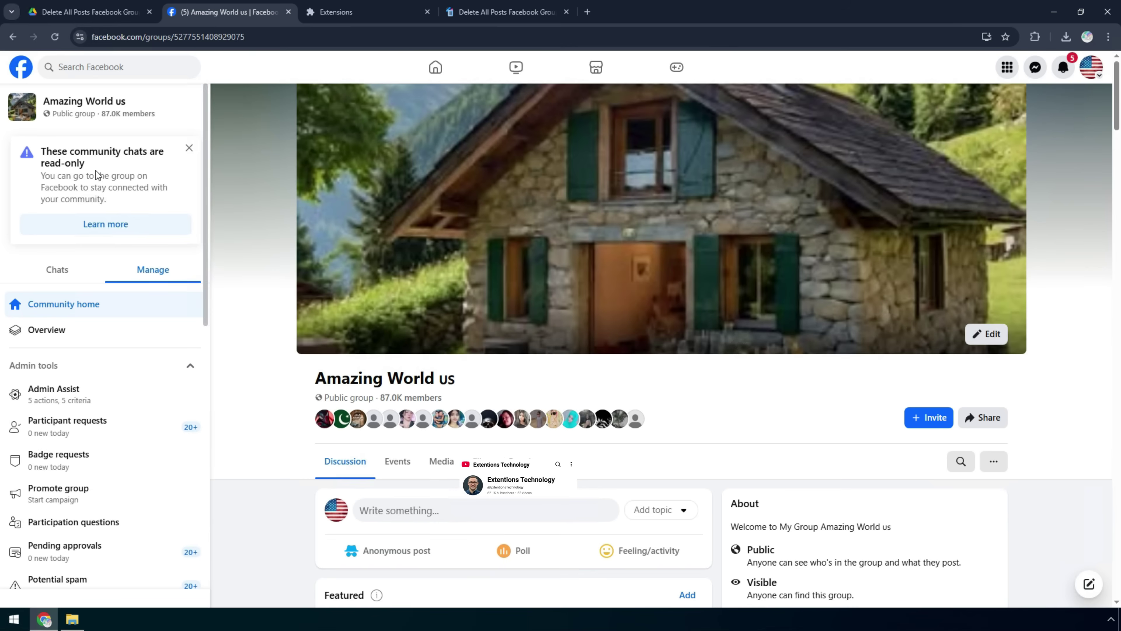
{"action": "double_click", "coordinate": [216, 37]}
{"action": "right_click", "coordinate": [216, 37]}
{"action": "left_click", "coordinate": [309, 150]}
{"action": "left_click", "coordinate": [508, 12]}
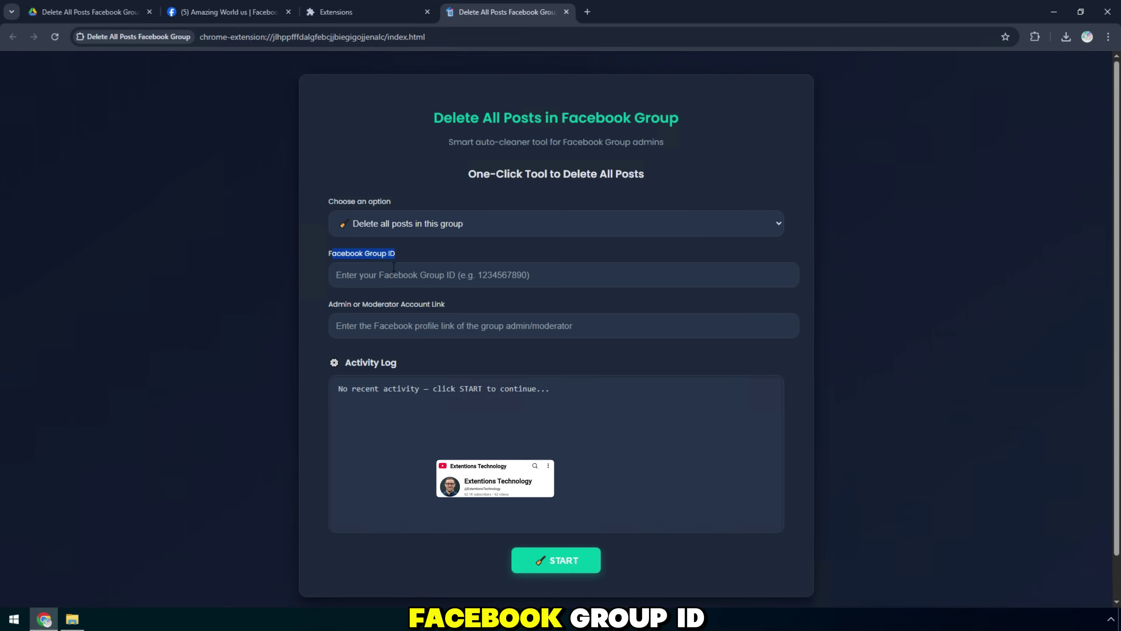
{"action": "left_click", "coordinate": [378, 278]}
{"action": "key", "text": "ctrl+v"}
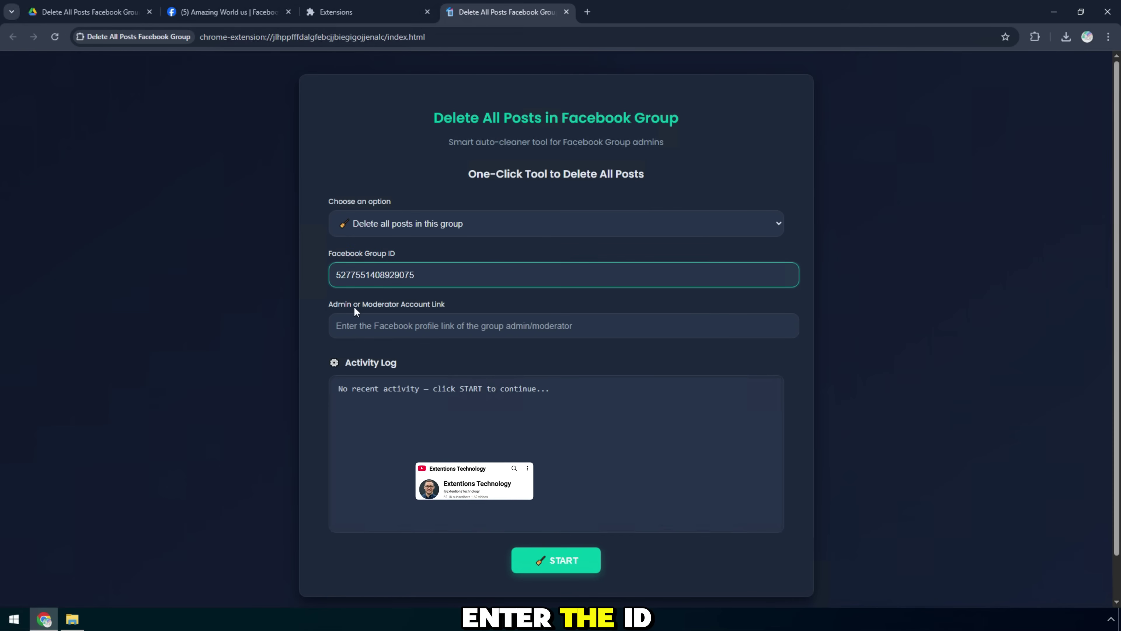
Load the group's admin list by adding /admins to its address and open the first admin's profile.
{"action": "left_click_drag", "start_coordinate": [329, 305], "coordinate": [423, 306]}
{"action": "left_click", "coordinate": [238, 12]}
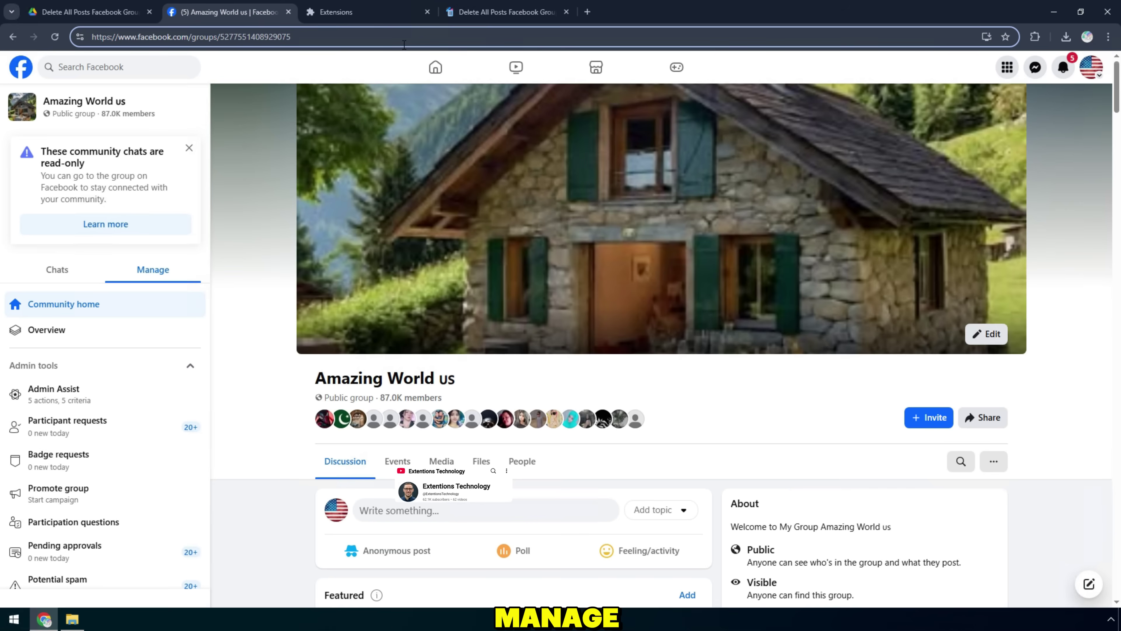
{"action": "type", "text": "/admins"}
{"action": "key", "text": "Return"}
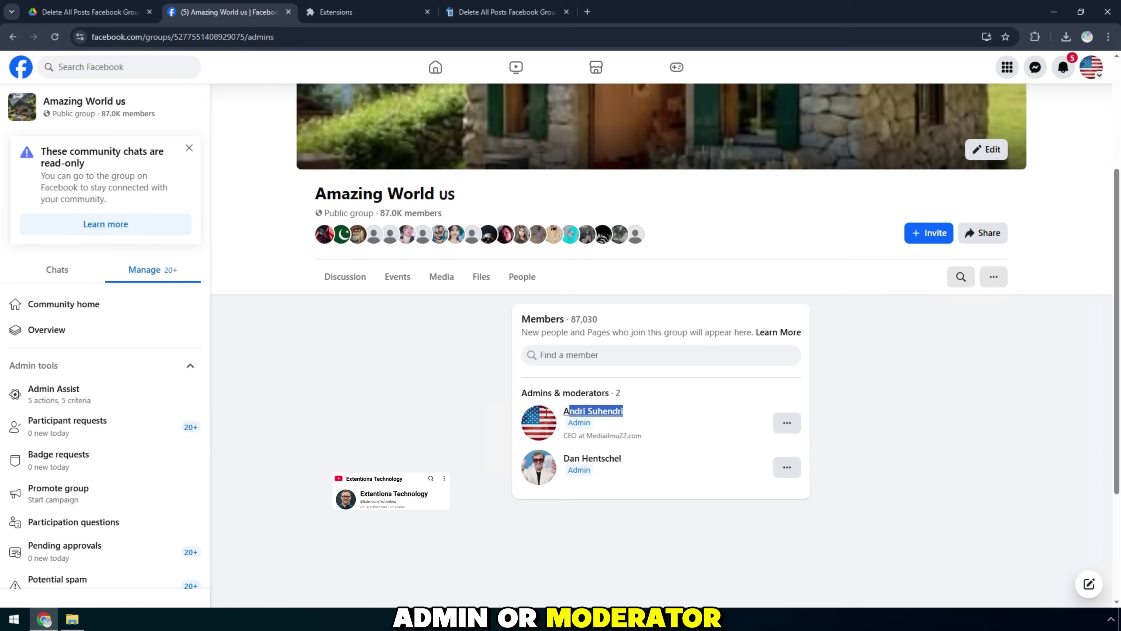
{"action": "left_click", "coordinate": [615, 418]}
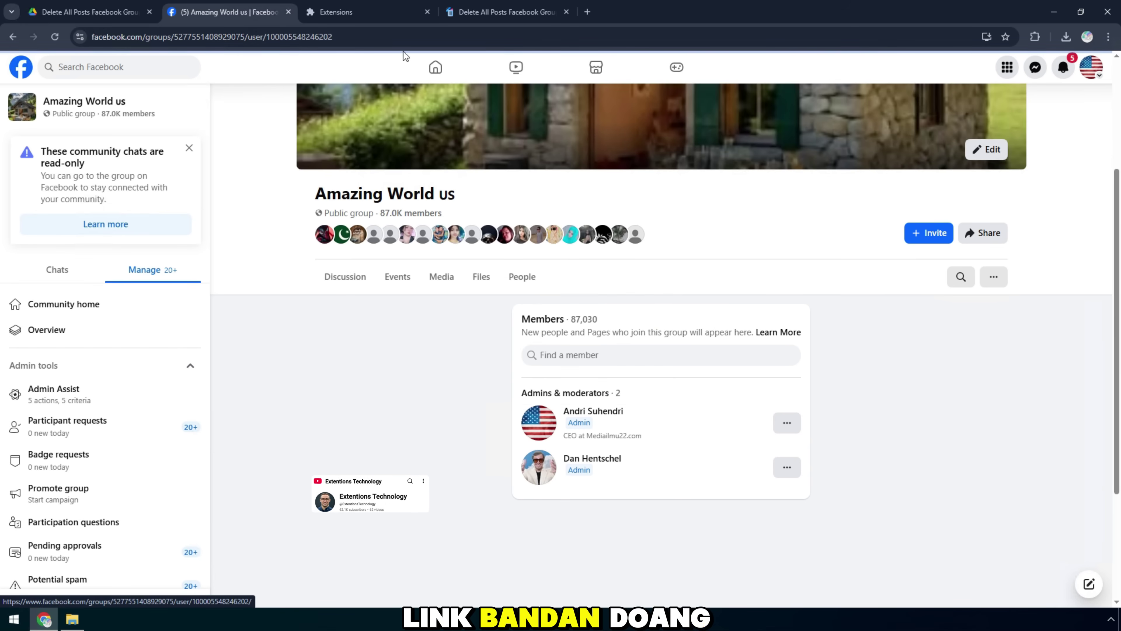
Copy the first admin's profile address into the Admin or Moderator Account Link field and return Facebook to the group's admin list.
{"action": "left_click", "coordinate": [301, 37]}
{"action": "right_click", "coordinate": [303, 39]}
{"action": "left_click", "coordinate": [353, 149]}
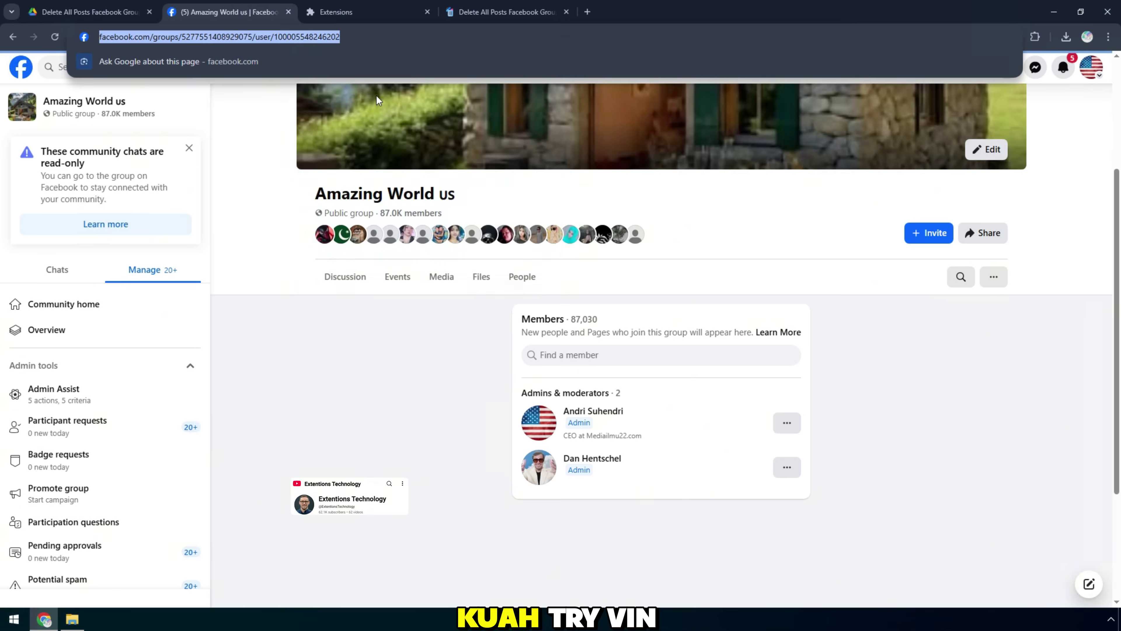
{"action": "left_click", "coordinate": [490, 12]}
{"action": "left_click", "coordinate": [227, 12]}
{"action": "left_click", "coordinate": [12, 37]}
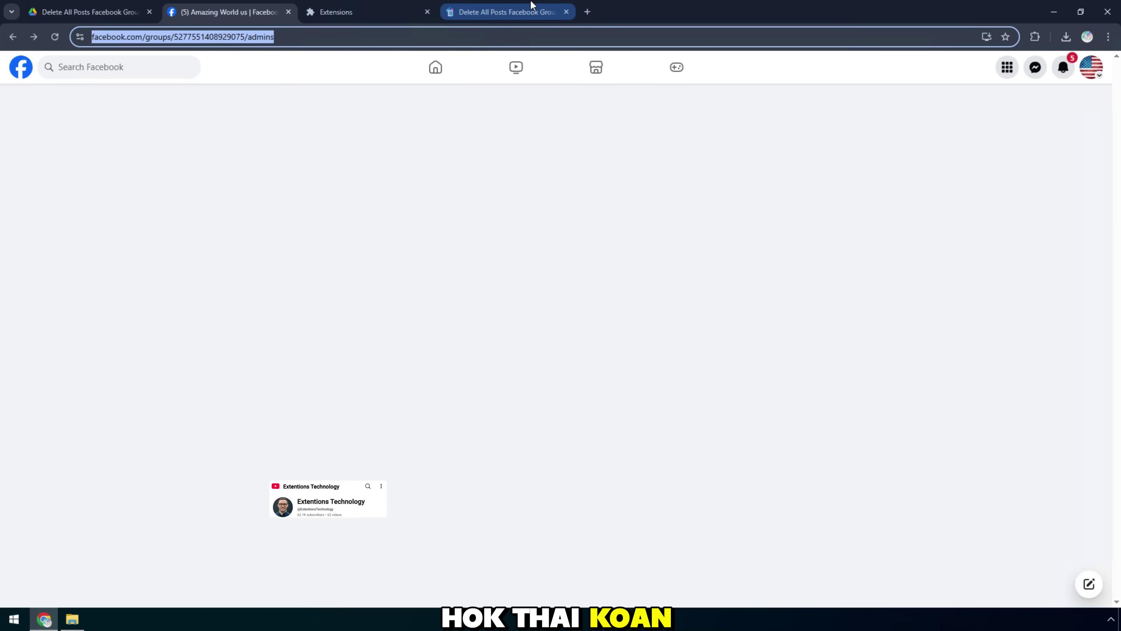
Return to the extension page and start deleting all posts in the group.
{"action": "left_click", "coordinate": [529, 10]}
{"action": "left_click_drag", "start_coordinate": [345, 363], "coordinate": [396, 365]}
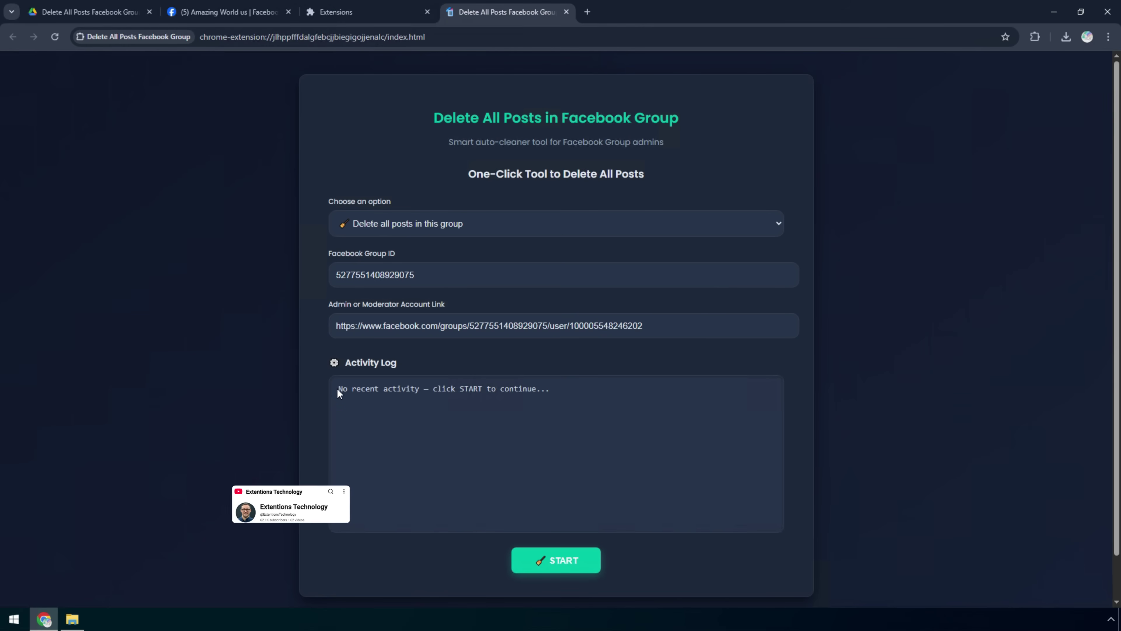
{"action": "double_click", "coordinate": [470, 390]}
{"action": "left_click", "coordinate": [554, 560]}
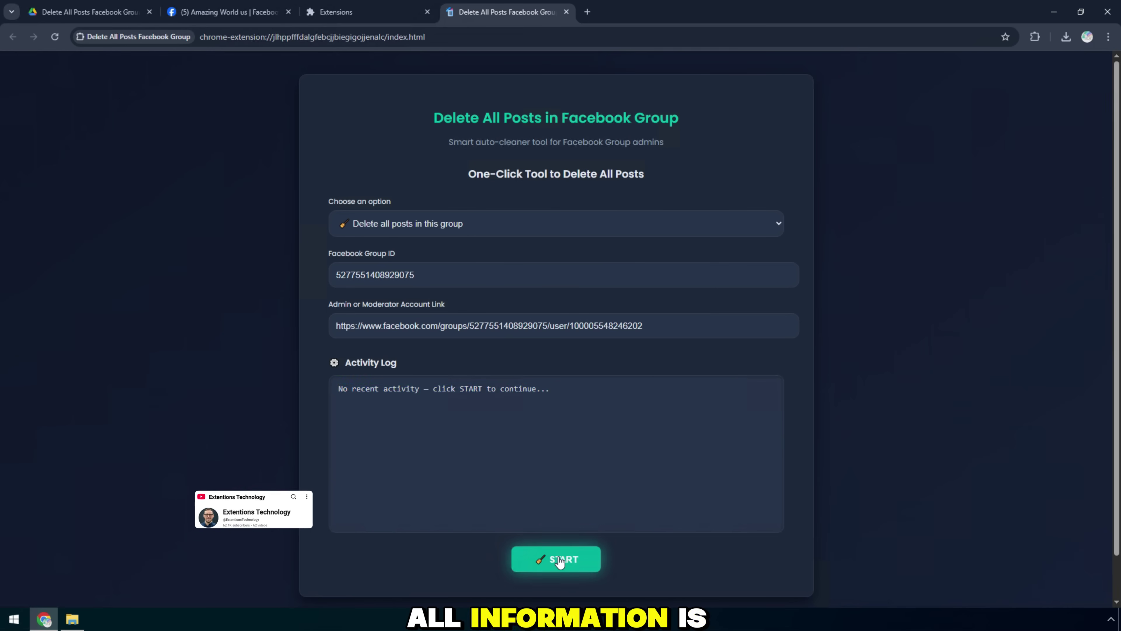
Open the Amazing World us group's Discussion feed and look over its posts.
{"action": "left_click", "coordinate": [184, 14]}
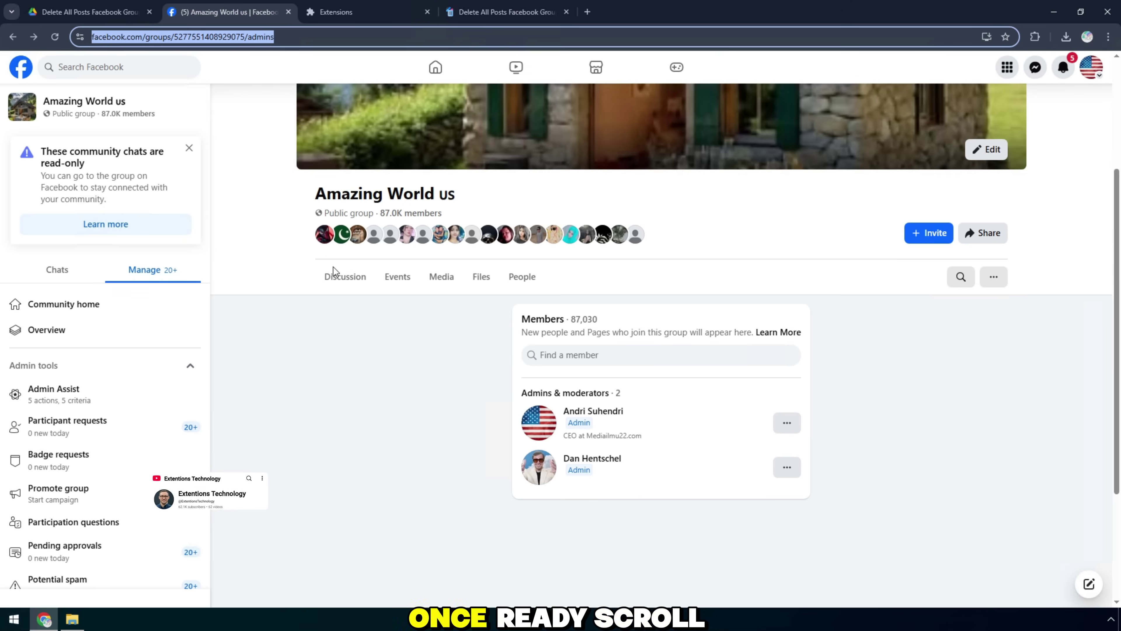
{"action": "left_click", "coordinate": [335, 275]}
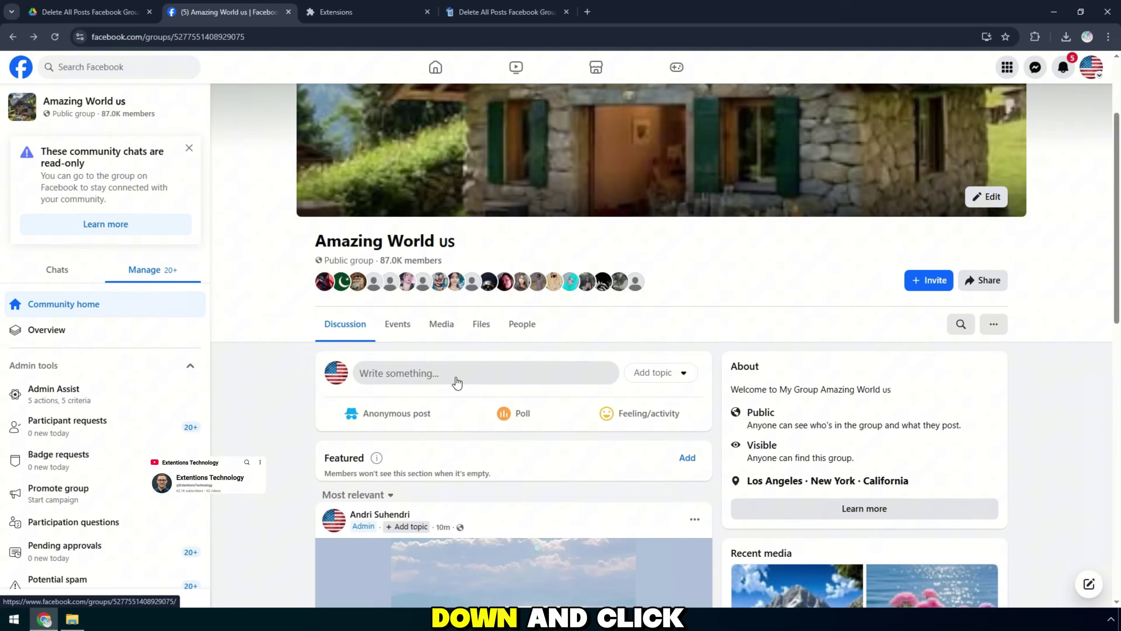
{"action": "scroll", "coordinate": [514, 350], "scroll_direction": "down", "scroll_amount": 5}
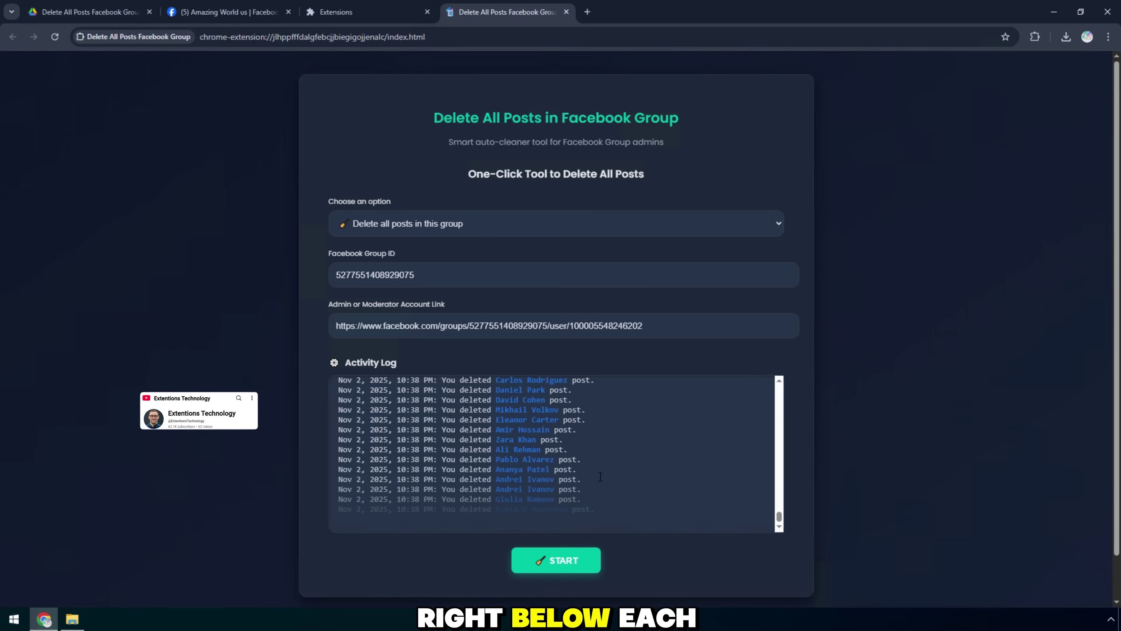
Examine the post deletion entries in the extension's Activity Log through to the final entry.
{"action": "scroll", "coordinate": [591, 466], "scroll_direction": "down", "scroll_amount": 1}
{"action": "scroll", "coordinate": [592, 466], "scroll_direction": "up", "scroll_amount": 1}
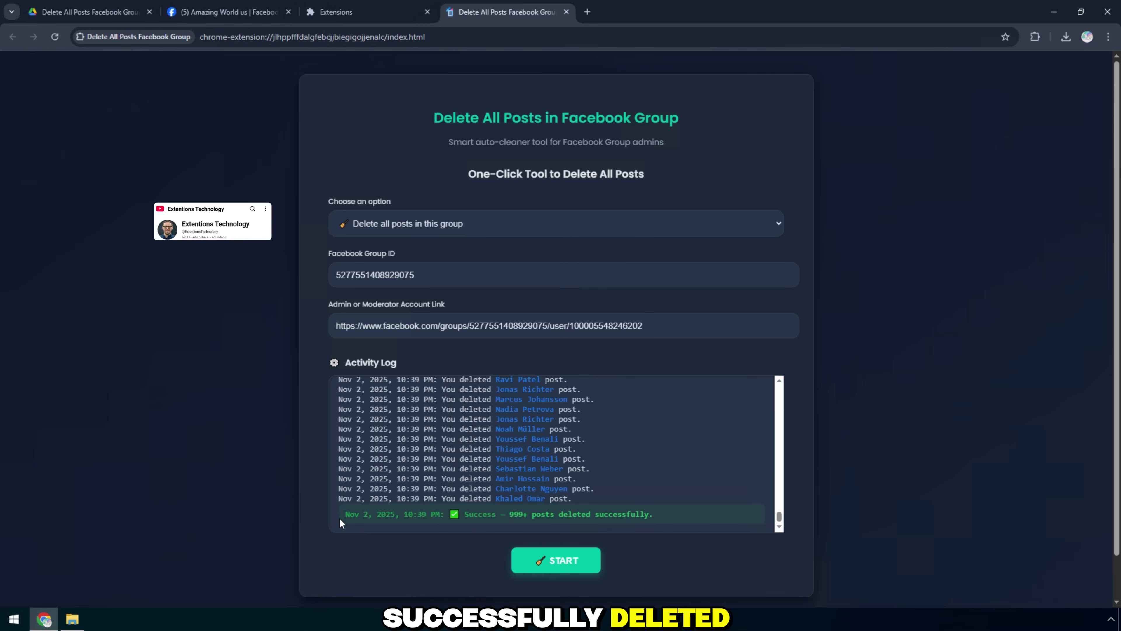
{"action": "left_click", "coordinate": [456, 521]}
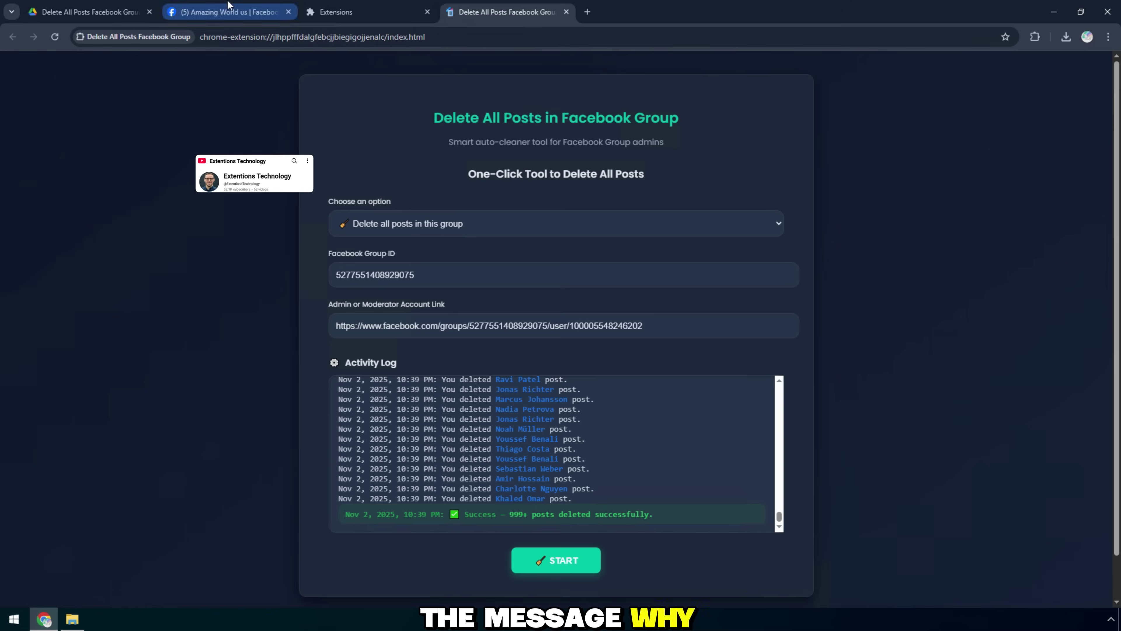
{"action": "left_click", "coordinate": [226, 12]}
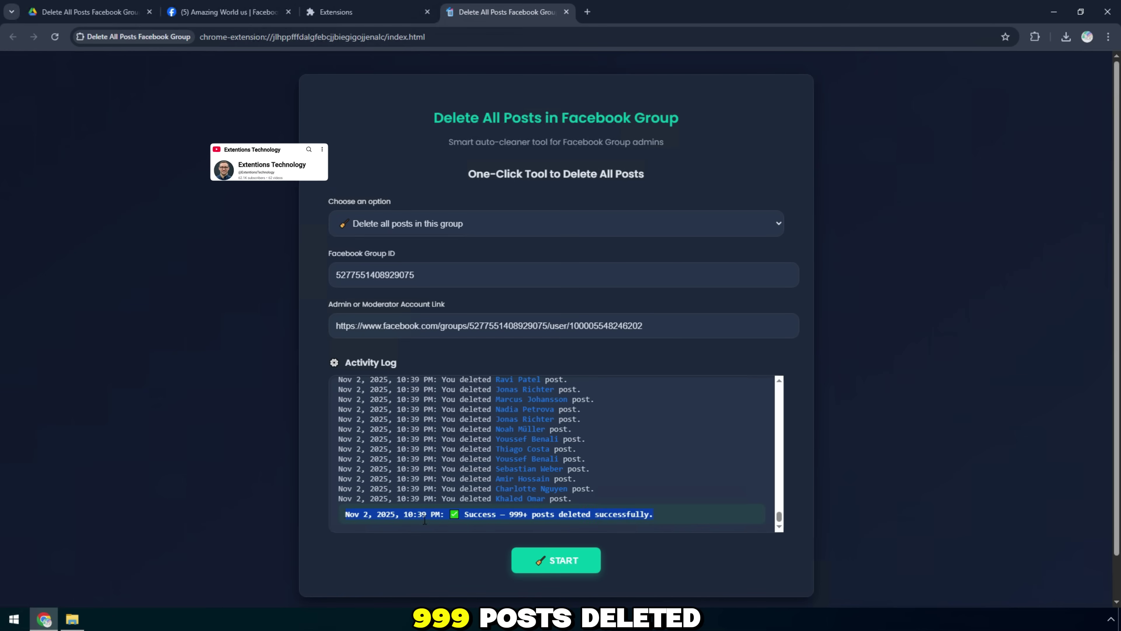
Switch to the Amazing World us group page and look through its feed.
{"action": "left_click", "coordinate": [226, 12]}
{"action": "scroll", "coordinate": [285, 348], "scroll_direction": "down", "scroll_amount": 5}
{"action": "scroll", "coordinate": [272, 338], "scroll_direction": "up", "scroll_amount": 6}
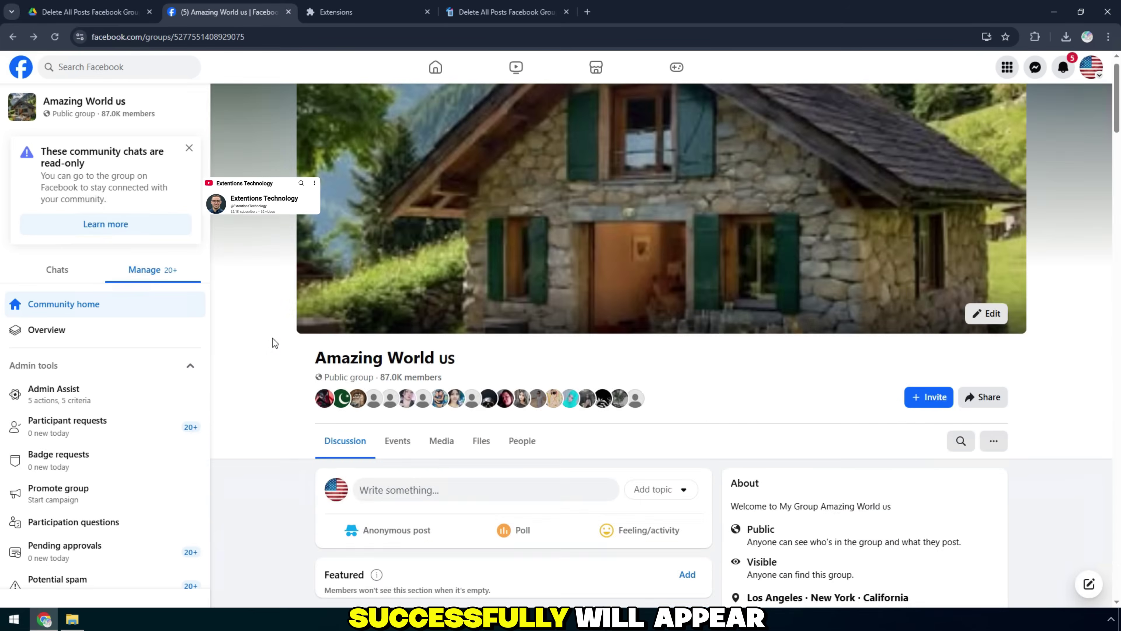
{"action": "scroll", "coordinate": [269, 339], "scroll_direction": "down", "scroll_amount": 5}
{"action": "scroll", "coordinate": [261, 337], "scroll_direction": "up", "scroll_amount": 5}
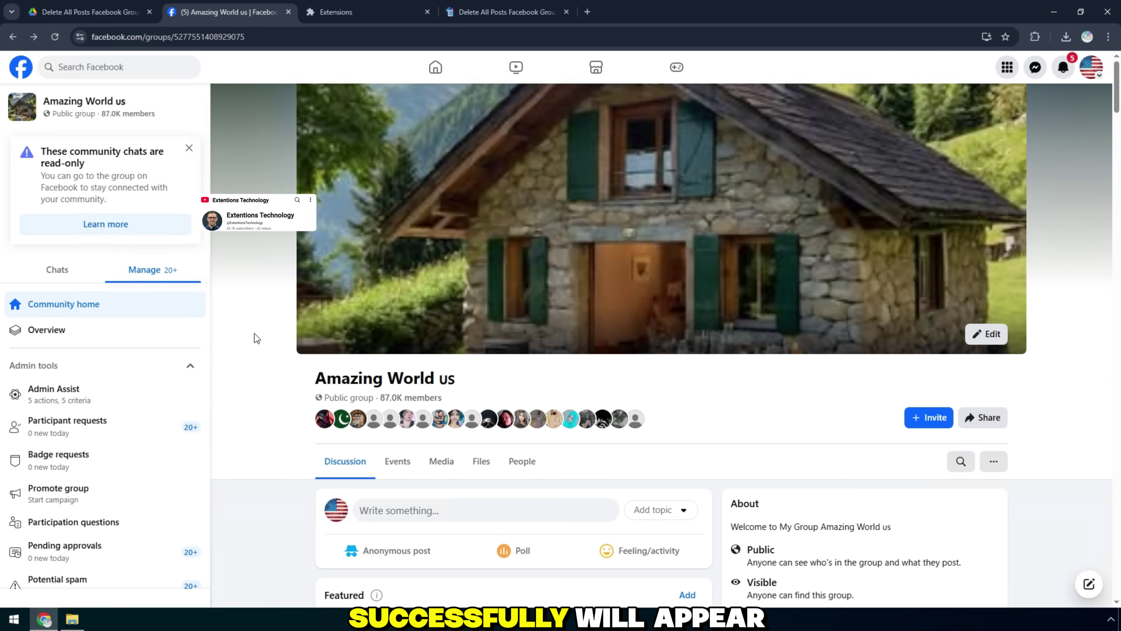
Reload the group page and check the area below the Featured section for remaining posts.
{"action": "left_click", "coordinate": [55, 37]}
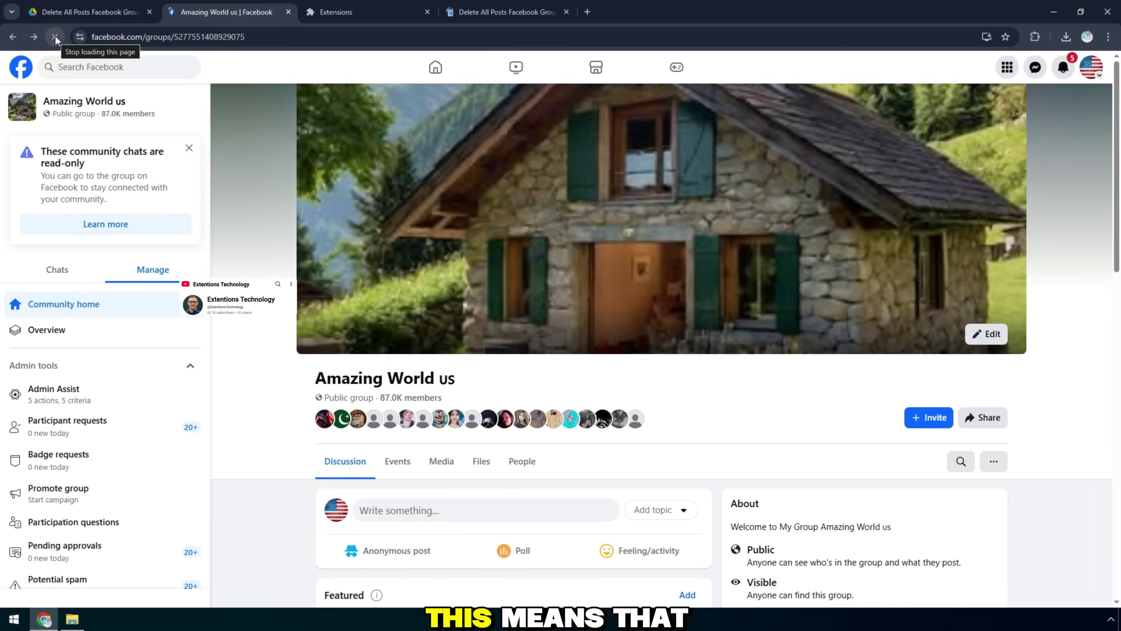
{"action": "scroll", "coordinate": [415, 248], "scroll_direction": "down", "scroll_amount": 5}
{"action": "double_click", "coordinate": [419, 303]}
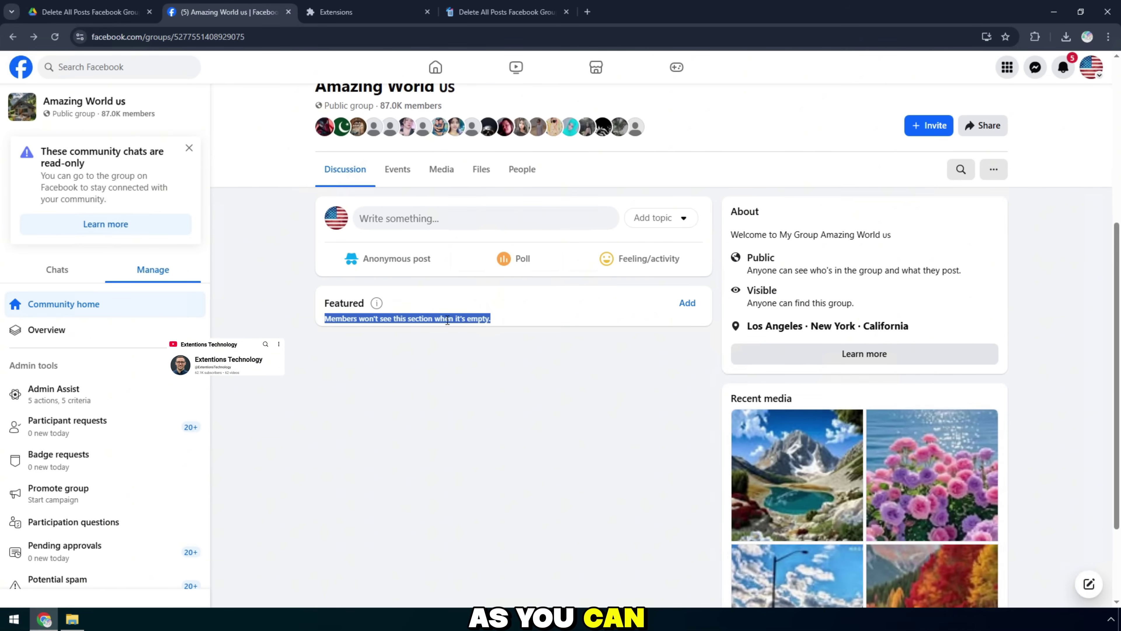
{"action": "scroll", "coordinate": [478, 380], "scroll_direction": "up", "scroll_amount": 6}
{"action": "scroll", "coordinate": [479, 379], "scroll_direction": "down", "scroll_amount": 6}
{"action": "triple_click", "coordinate": [447, 335]}
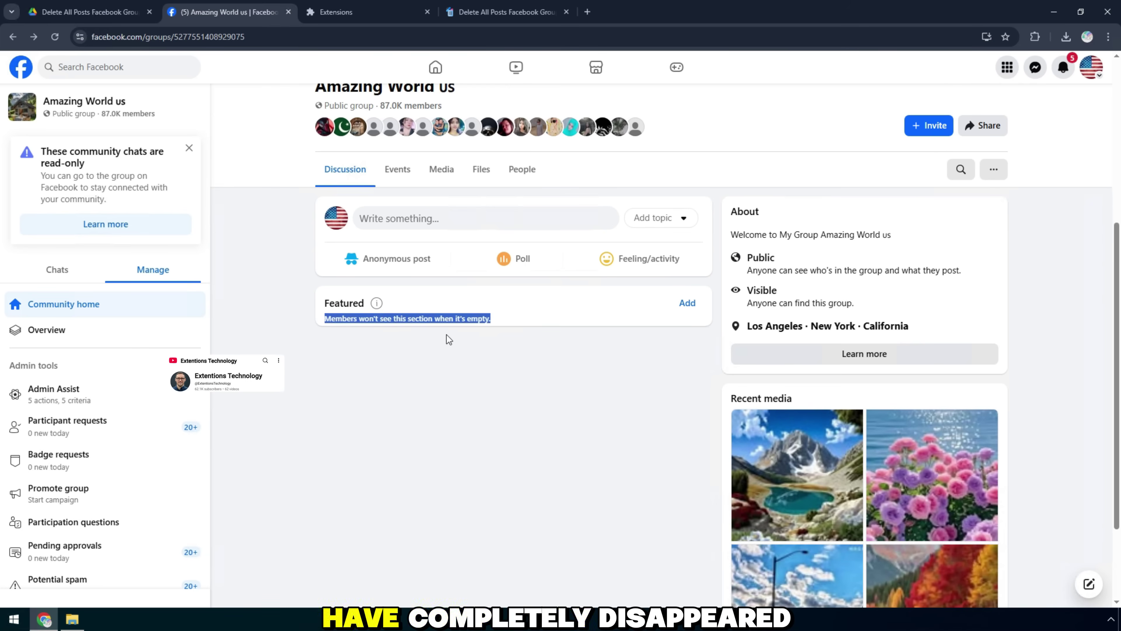
Refresh the Amazing World us group page once more and look for any posts left in its feed.
{"action": "left_click", "coordinate": [447, 335]}
{"action": "scroll", "coordinate": [308, 388], "scroll_direction": "up", "scroll_amount": 5}
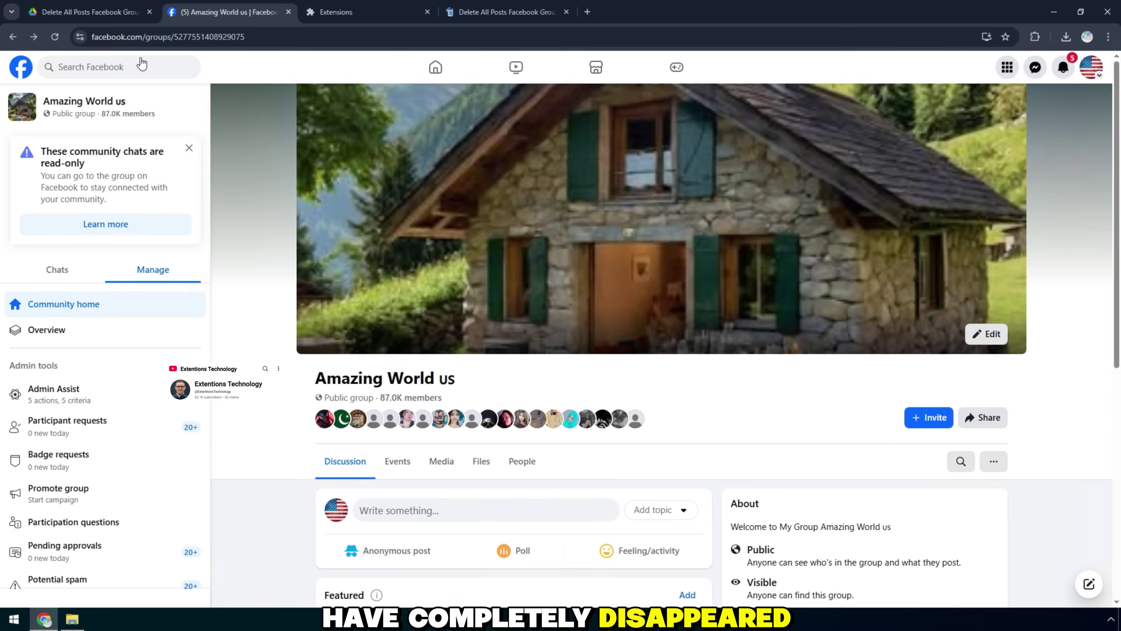
{"action": "left_click", "coordinate": [54, 37]}
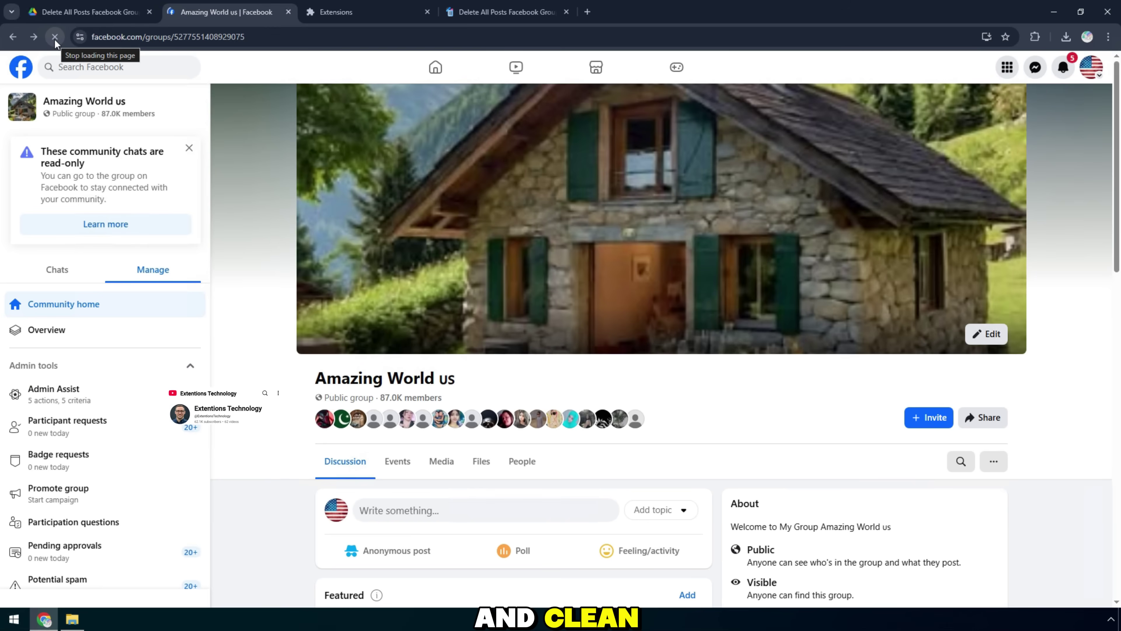
{"action": "scroll", "coordinate": [369, 354], "scroll_direction": "down", "scroll_amount": 5}
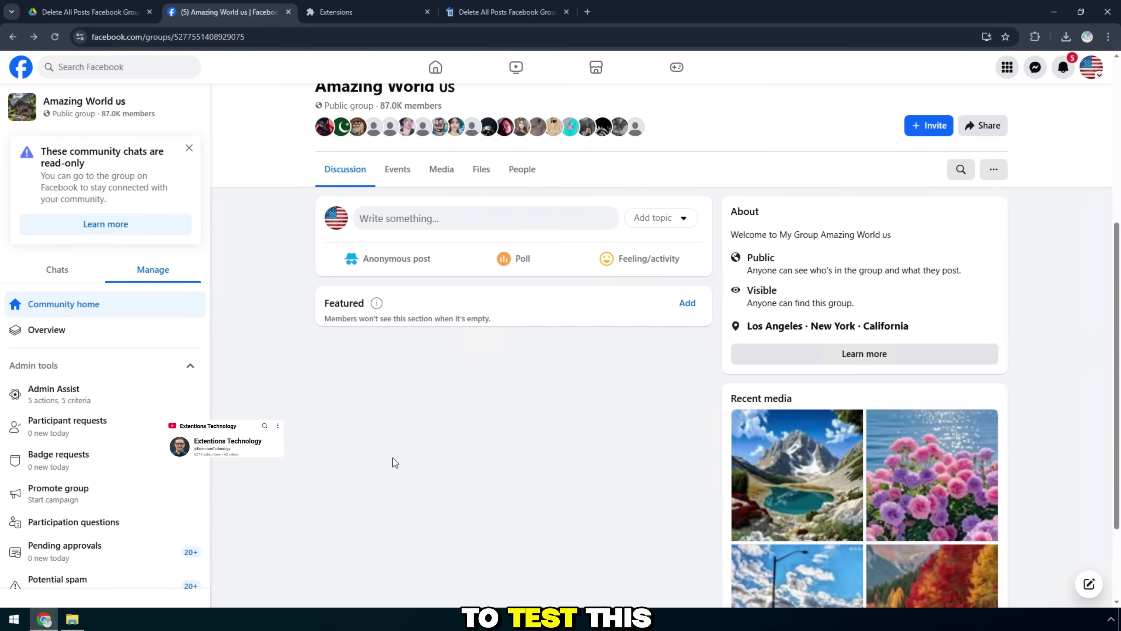
Open the managed group Walmart Hidden Clearance Sales! from the Groups list and look over its feed and header.
{"action": "left_click", "coordinate": [436, 68]}
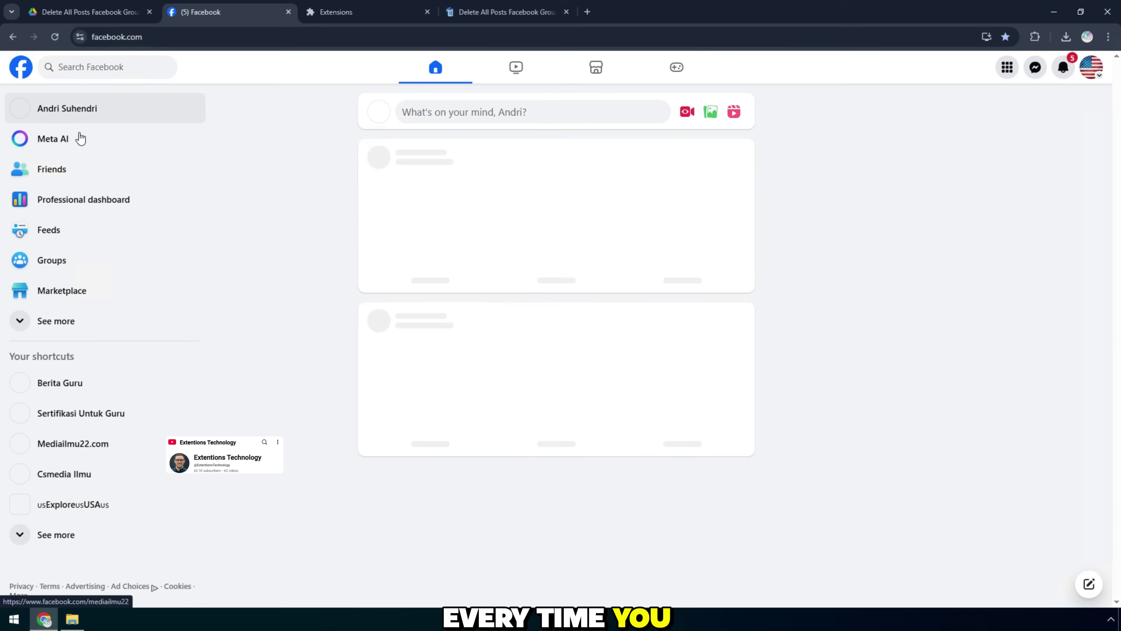
{"action": "left_click", "coordinate": [57, 255]}
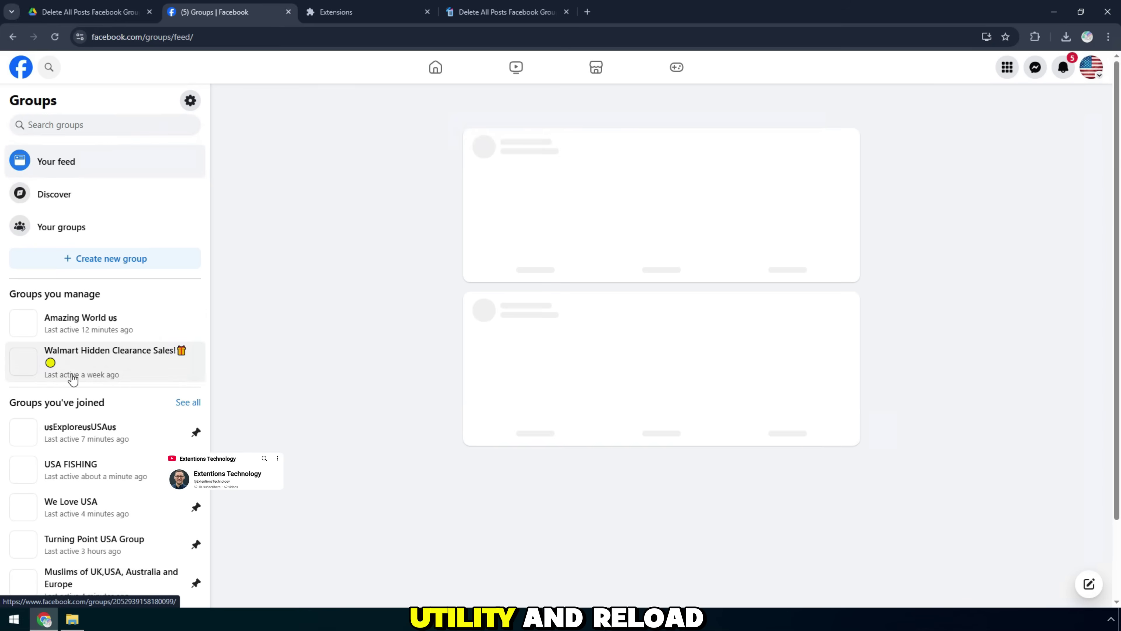
{"action": "left_click", "coordinate": [77, 378]}
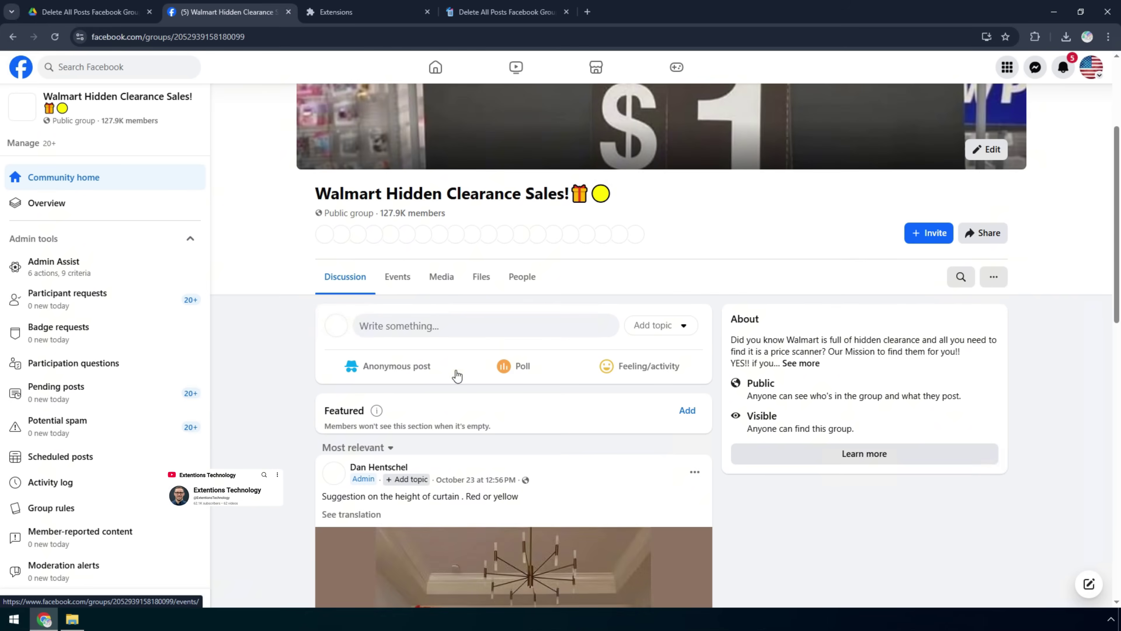
{"action": "scroll", "coordinate": [457, 375], "scroll_direction": "down", "scroll_amount": 5}
{"action": "scroll", "coordinate": [456, 375], "scroll_direction": "up", "scroll_amount": 10}
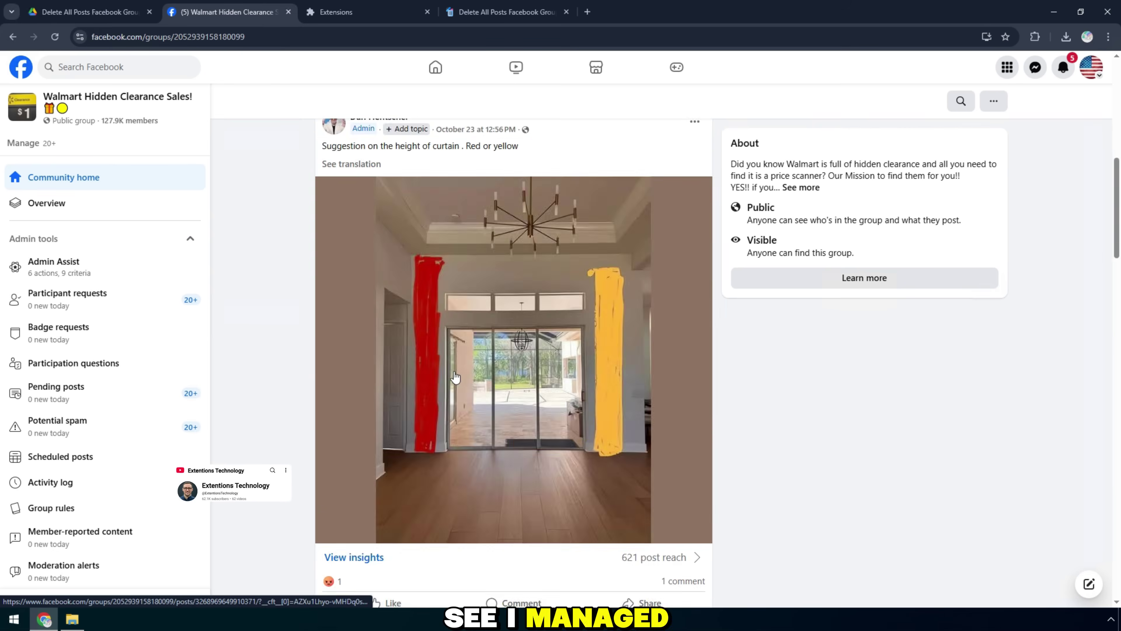
{"action": "scroll", "coordinate": [368, 283], "scroll_direction": "up", "scroll_amount": 4}
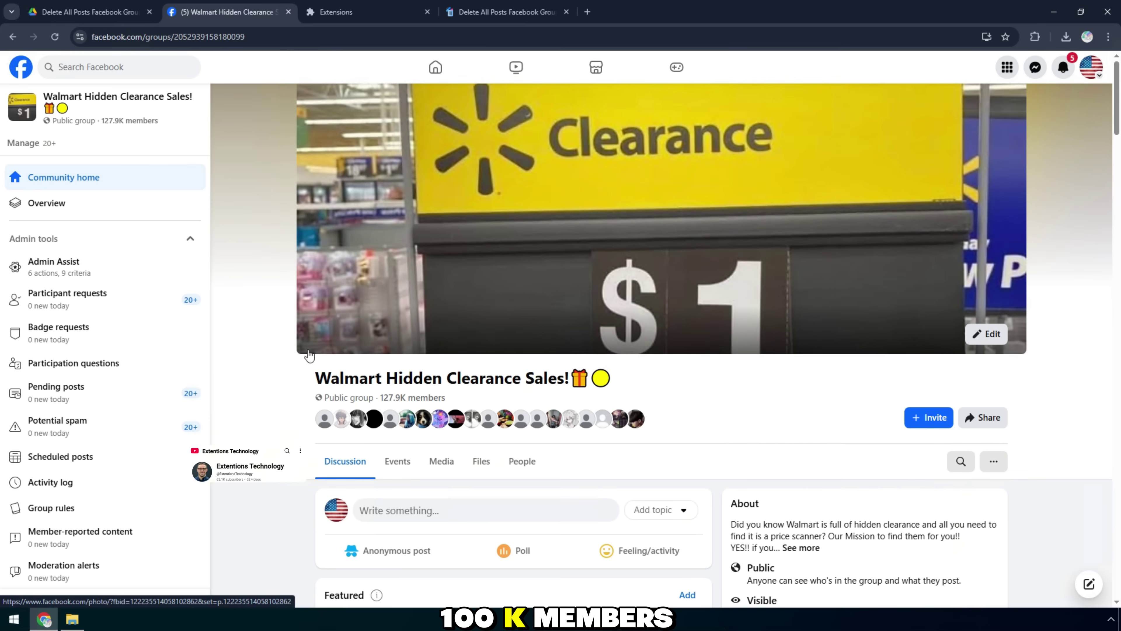
{"action": "left_click_drag", "start_coordinate": [288, 392], "coordinate": [679, 388]}
{"action": "left_click", "coordinate": [690, 386]}
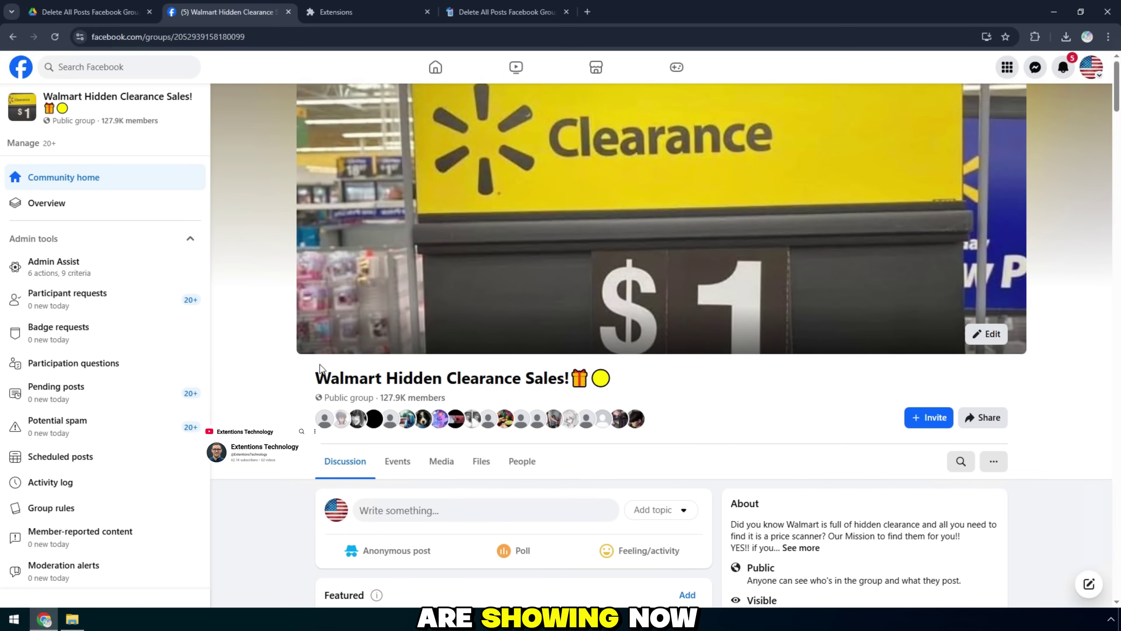
Reload the Delete All Posts Facebook Group extension on Chrome's extensions page.
{"action": "left_click", "coordinate": [225, 37]}
{"action": "left_click", "coordinate": [506, 11]}
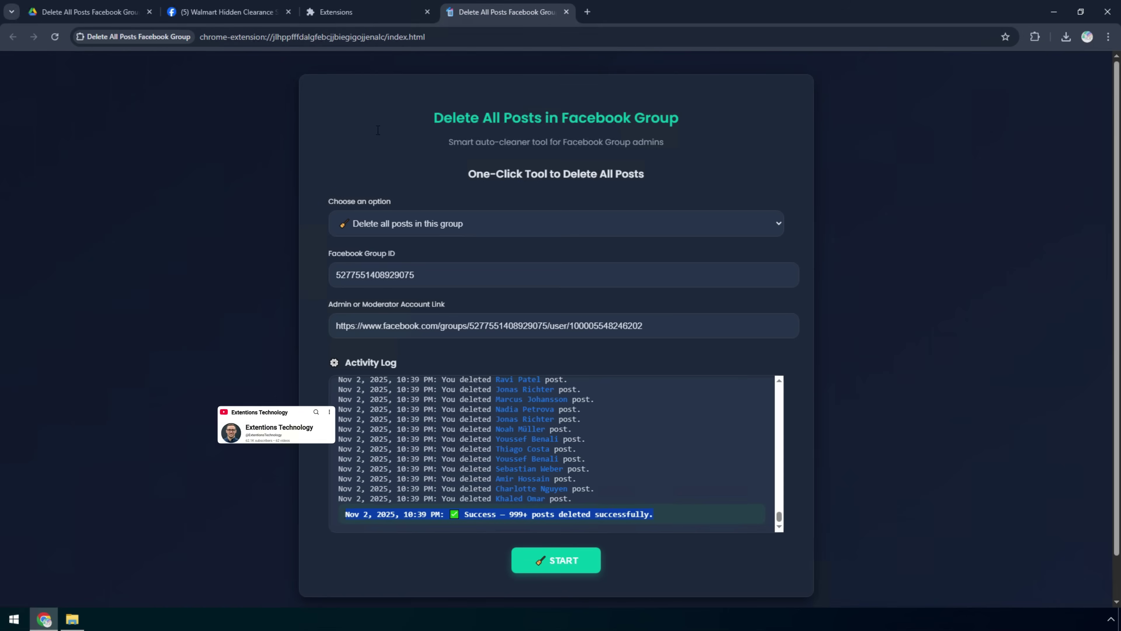
{"action": "left_click", "coordinate": [393, 5]}
{"action": "left_click", "coordinate": [427, 281]}
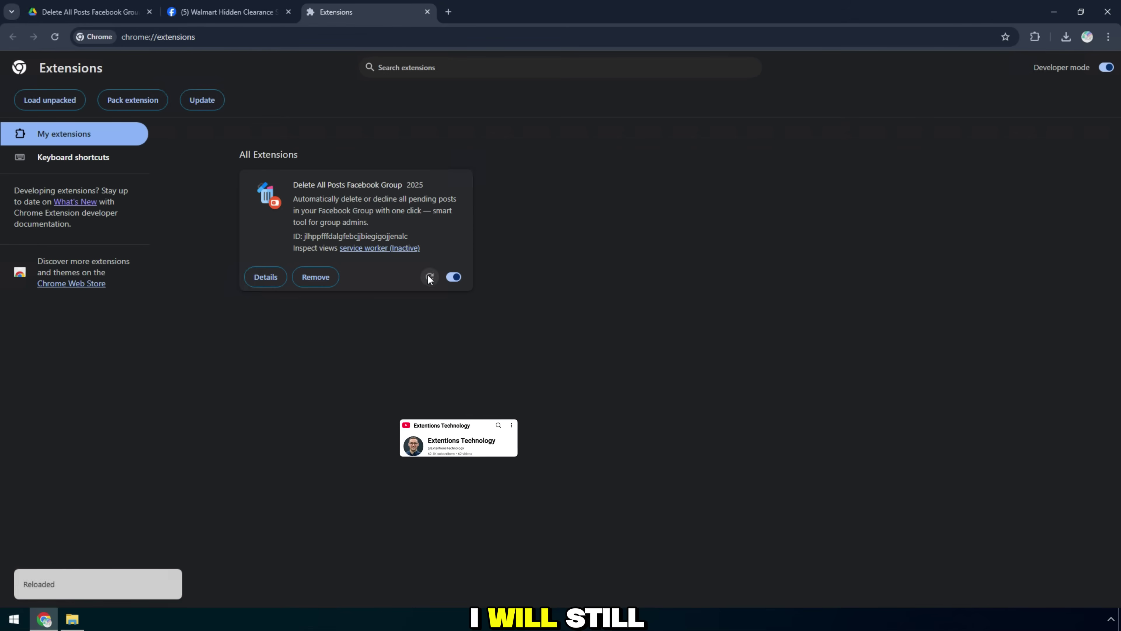
Set the extension's action type to "Delete all posts in this group".
{"action": "left_click_drag", "start_coordinate": [435, 116], "coordinate": [642, 143]}
{"action": "left_click", "coordinate": [625, 141]}
{"action": "left_click_drag", "start_coordinate": [327, 199], "coordinate": [390, 222]}
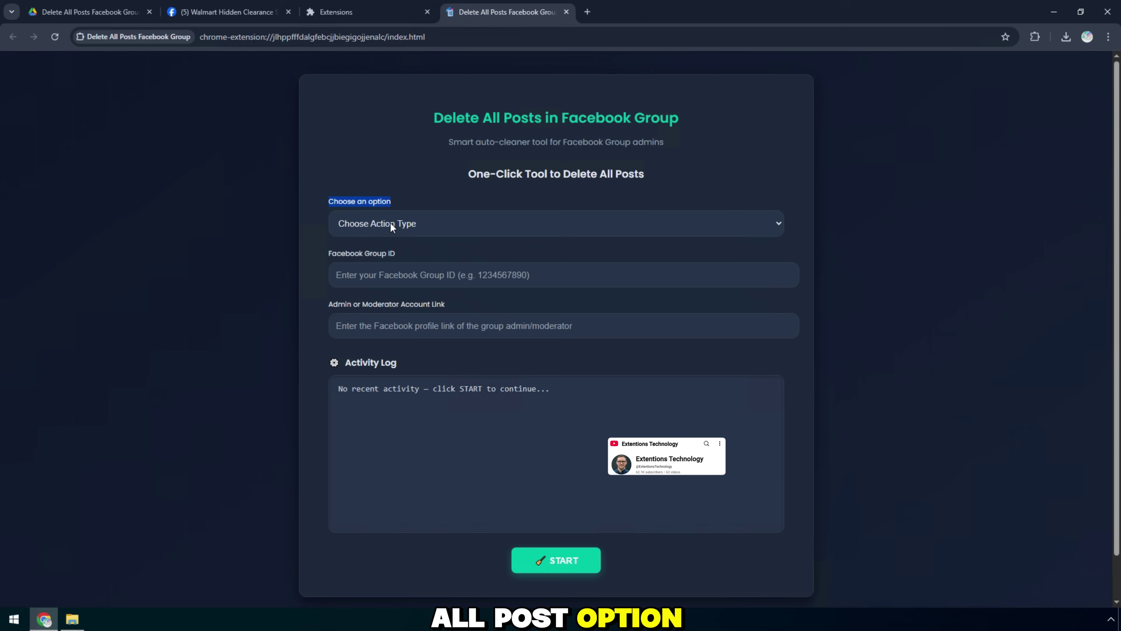
{"action": "left_click", "coordinate": [390, 223]}
{"action": "left_click", "coordinate": [396, 260]}
Copy the Walmart Hidden Clearance Sales! group's ID from its web address and enter it as the extension's Facebook Group ID.
{"action": "left_click_drag", "start_coordinate": [333, 254], "coordinate": [392, 254]}
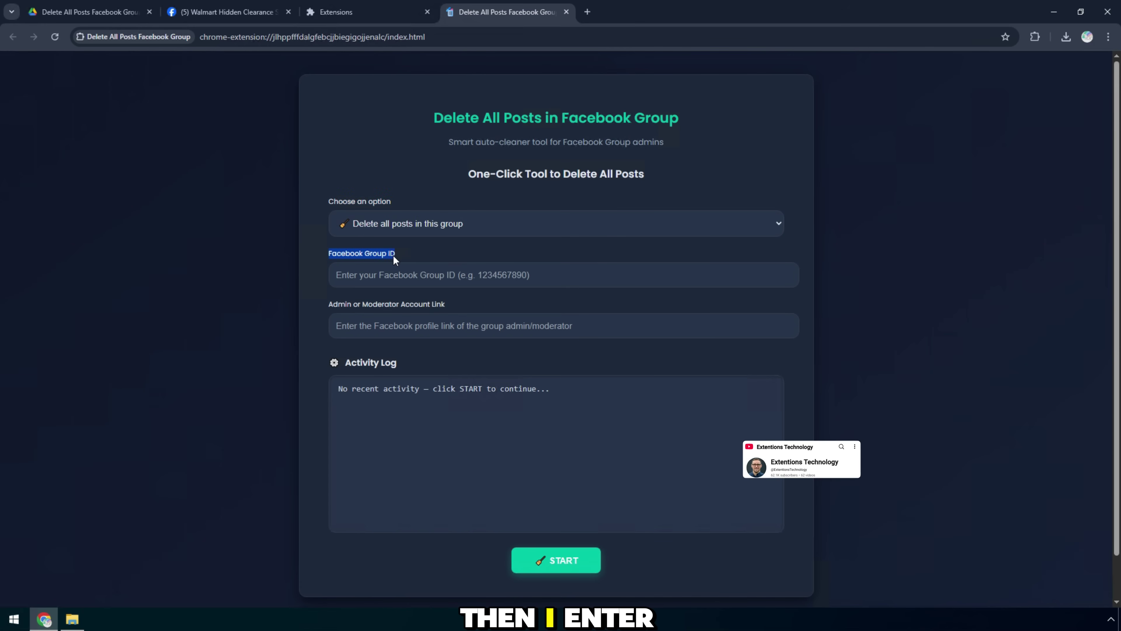
{"action": "left_click", "coordinate": [394, 255]}
{"action": "left_click", "coordinate": [277, 19]}
{"action": "right_click", "coordinate": [267, 38]}
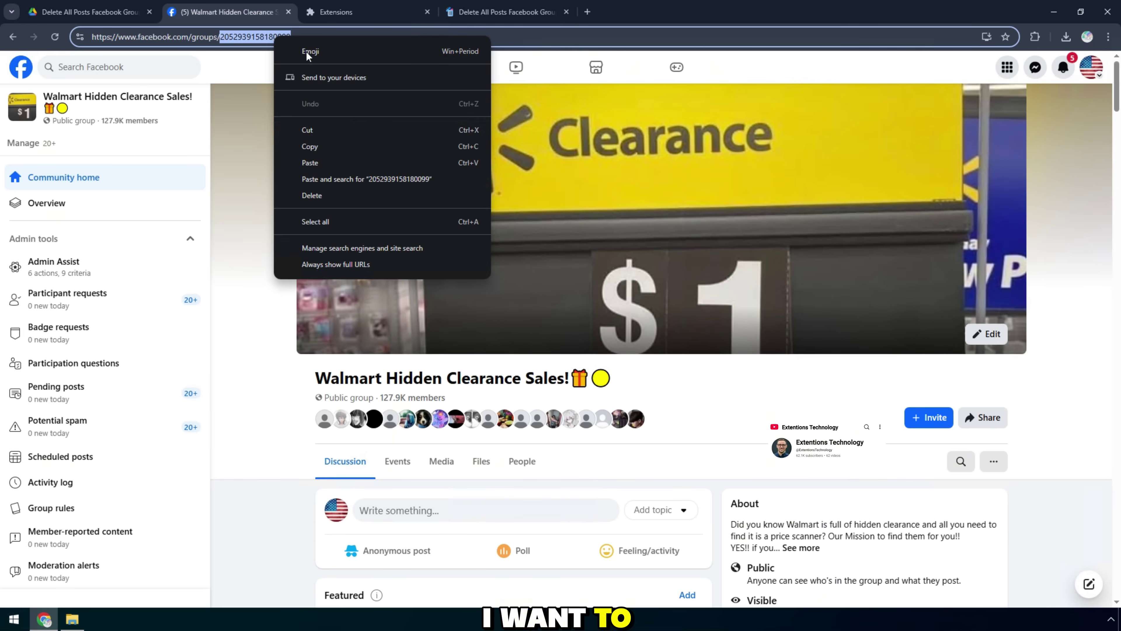
{"action": "left_click", "coordinate": [305, 147]}
{"action": "left_click", "coordinate": [500, 14]}
Open the Walmart group's admin list by adding /admins to the group's web address.
{"action": "triple_click", "coordinate": [344, 306]}
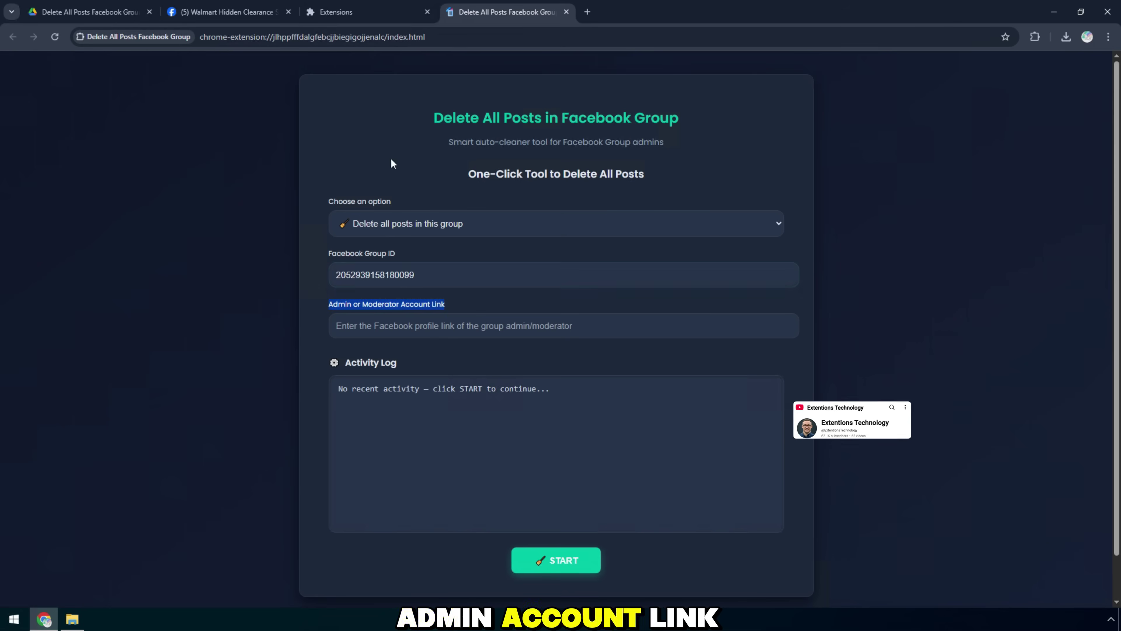
{"action": "left_click", "coordinate": [260, 13]}
{"action": "type", "text": "/"}
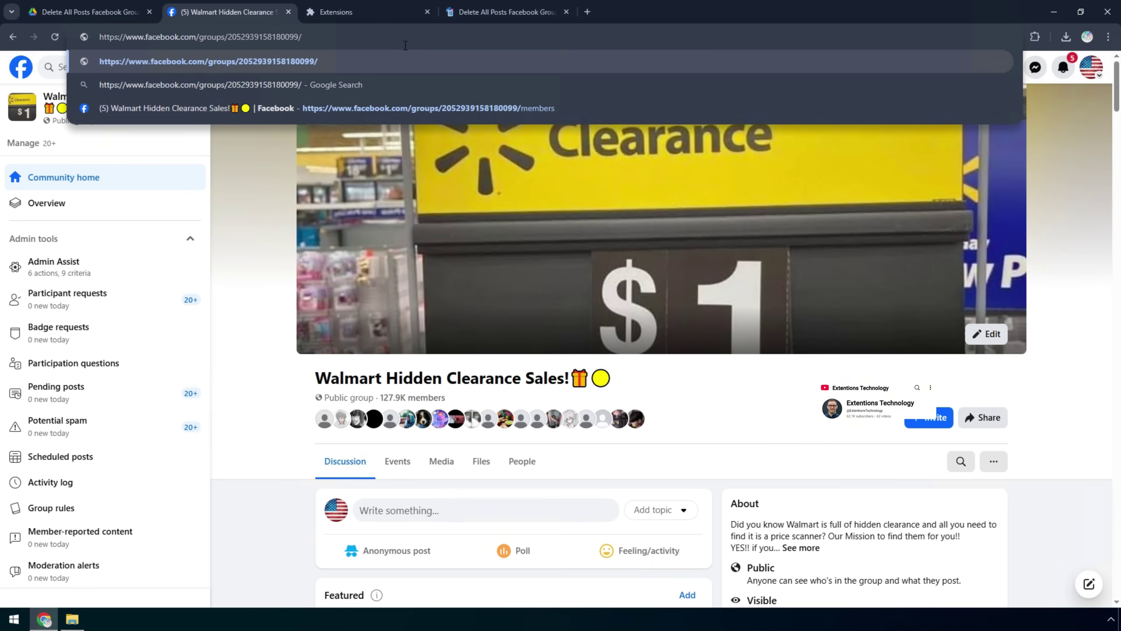
{"action": "type", "text": "admins"}
{"action": "key", "text": "Return"}
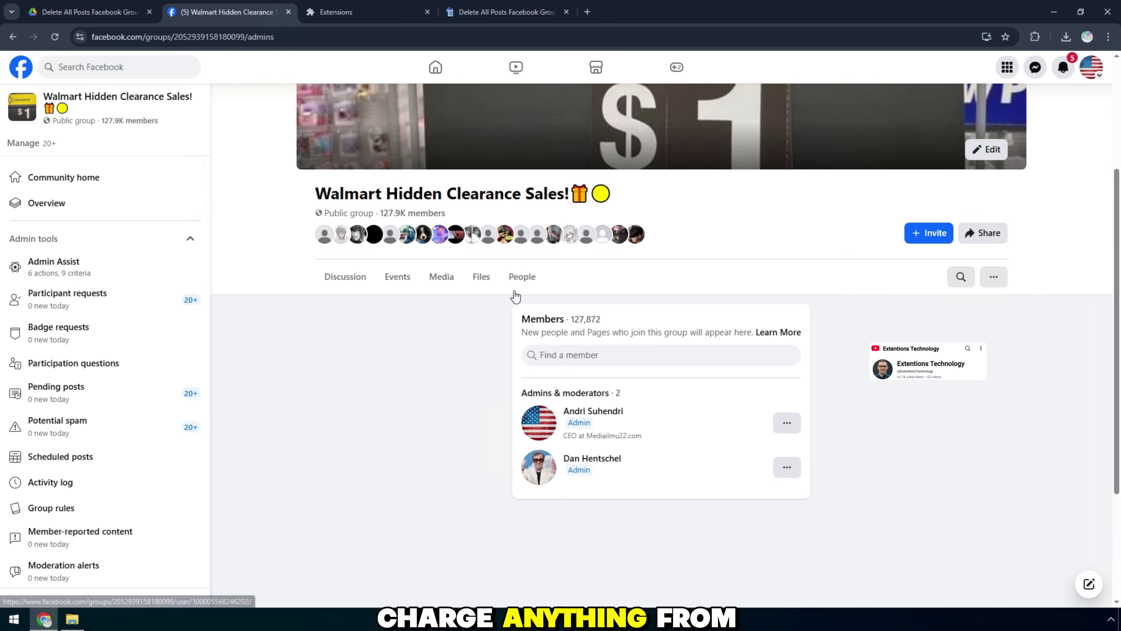
Copy the group admin's profile link and enter it as the extension's Admin or Moderator Account Link.
{"action": "left_click", "coordinate": [265, 36]}
{"action": "key", "text": "ctrl+c"}
{"action": "left_click", "coordinate": [504, 12]}
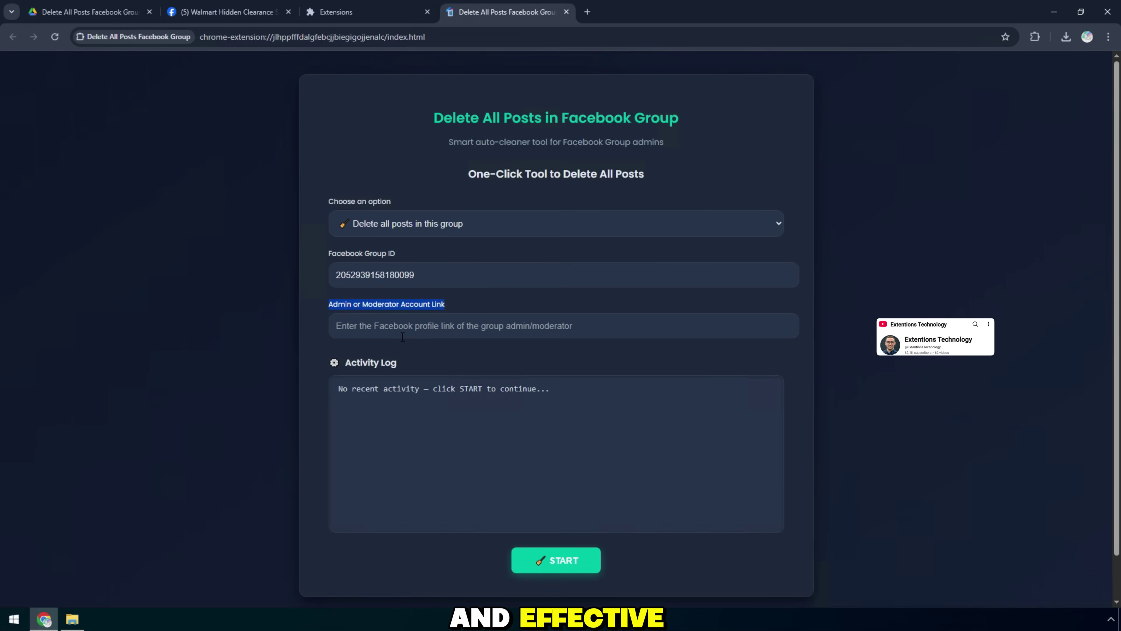
{"action": "left_click", "coordinate": [403, 333]}
{"action": "key", "text": "ctrl+v"}
Start deleting all posts in the Walmart group and check the Activity Log through to its final entry.
{"action": "left_click_drag", "start_coordinate": [345, 363], "coordinate": [463, 373]}
{"action": "left_click_drag", "start_coordinate": [338, 389], "coordinate": [500, 402]}
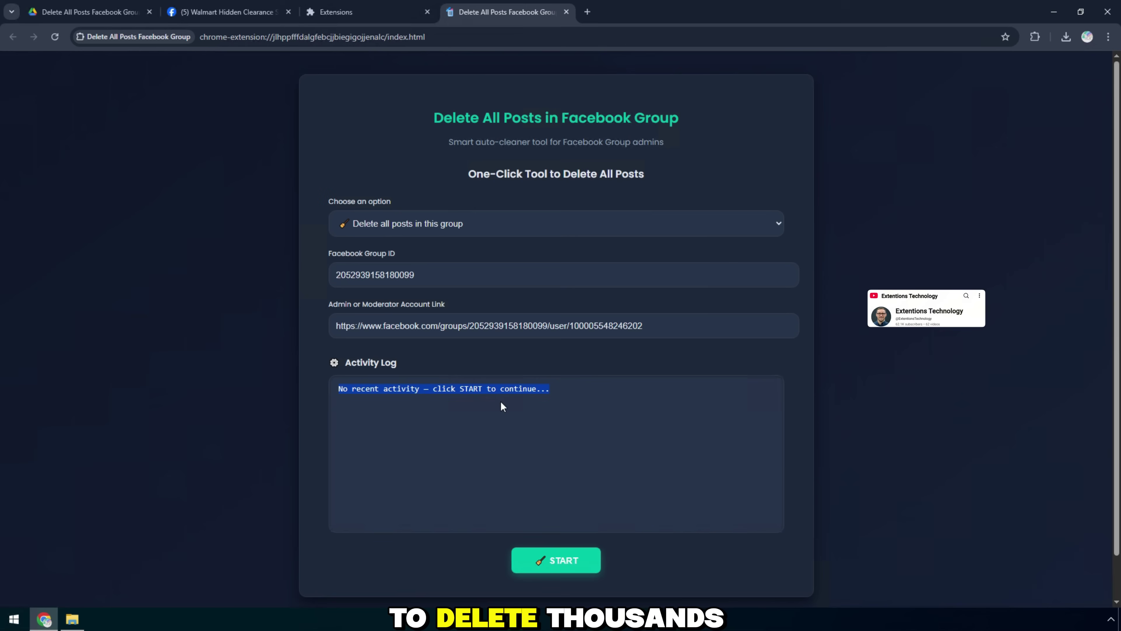
{"action": "left_click", "coordinate": [557, 563]}
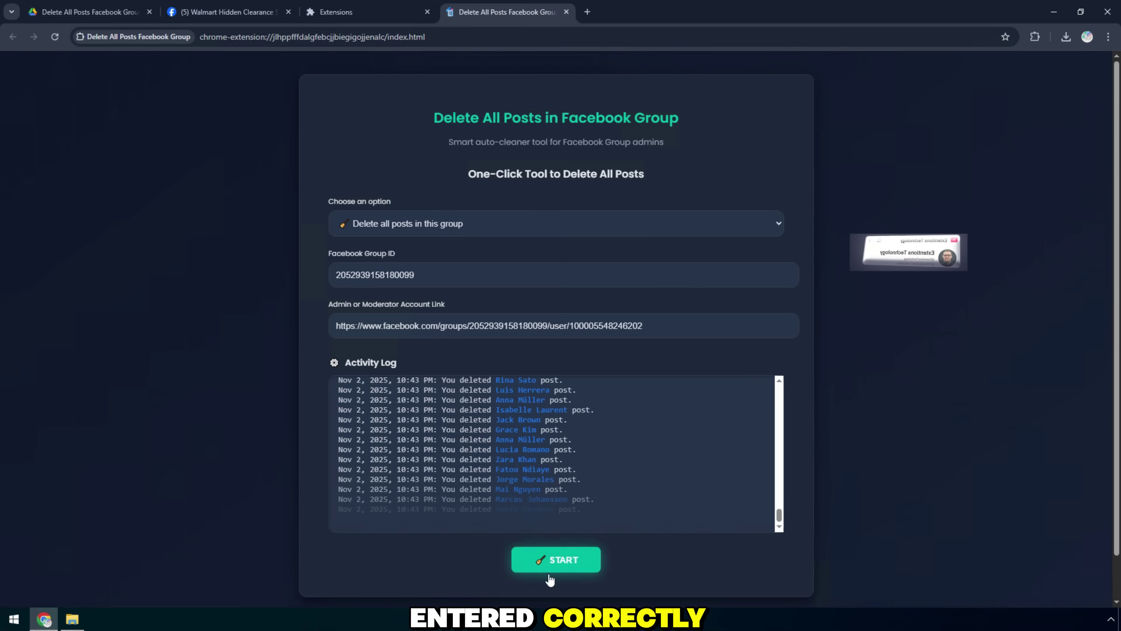
{"action": "left_click", "coordinate": [274, 4]}
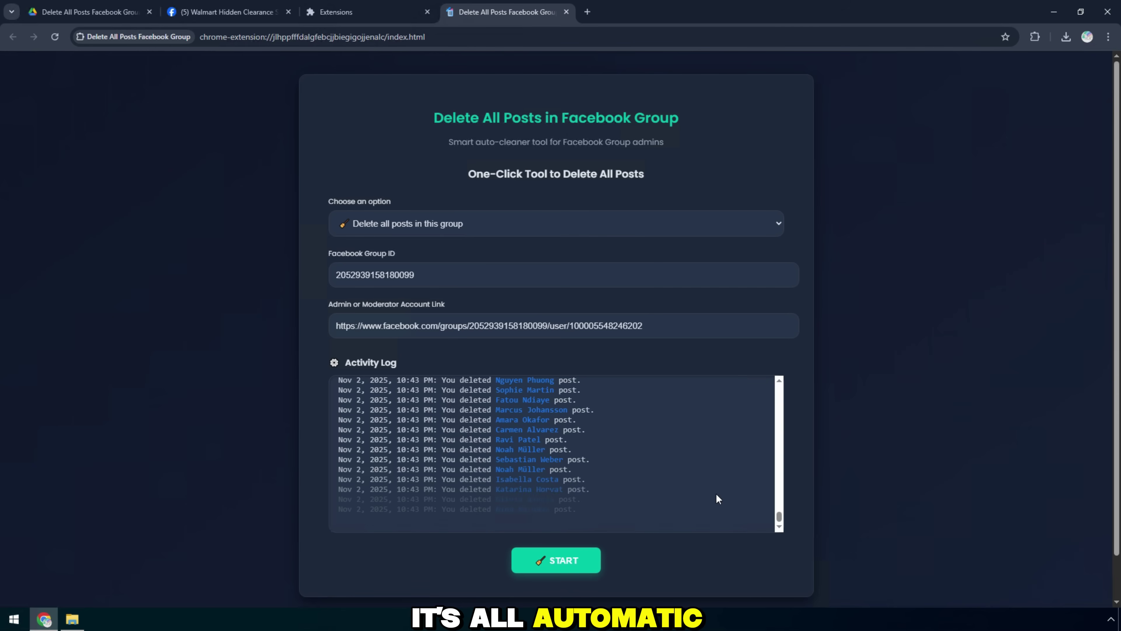
{"action": "triple_click", "coordinate": [574, 523]}
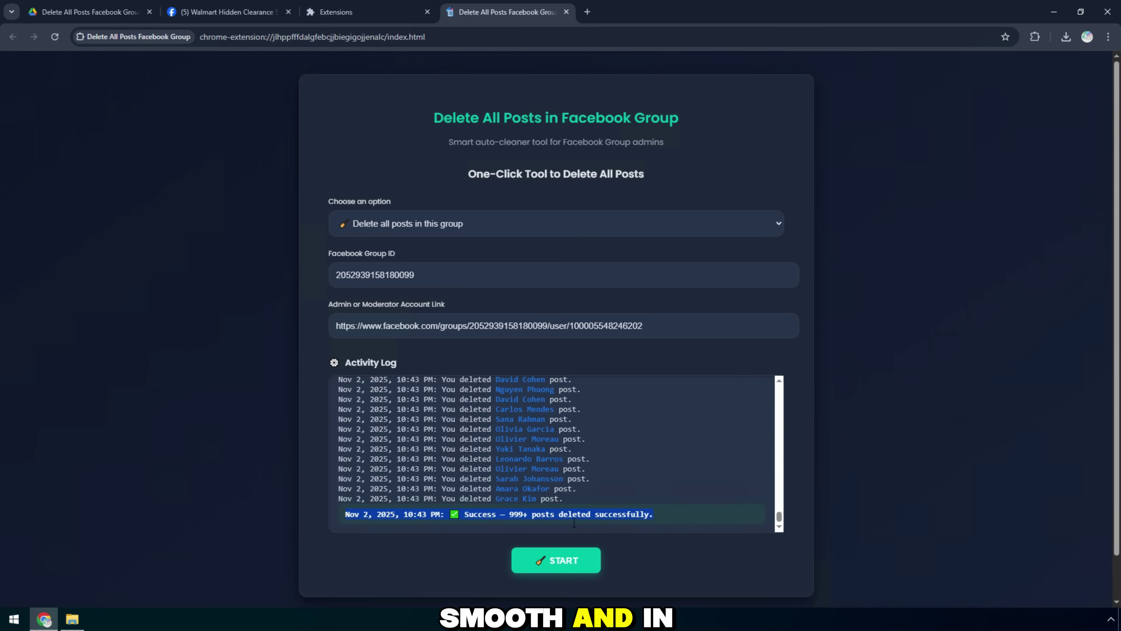
Switch to the Walmart Hidden Clearance Sales! group and open its Discussion feed.
{"action": "left_click", "coordinate": [231, 6]}
{"action": "right_click", "coordinate": [335, 282]}
{"action": "left_click", "coordinate": [352, 295]}
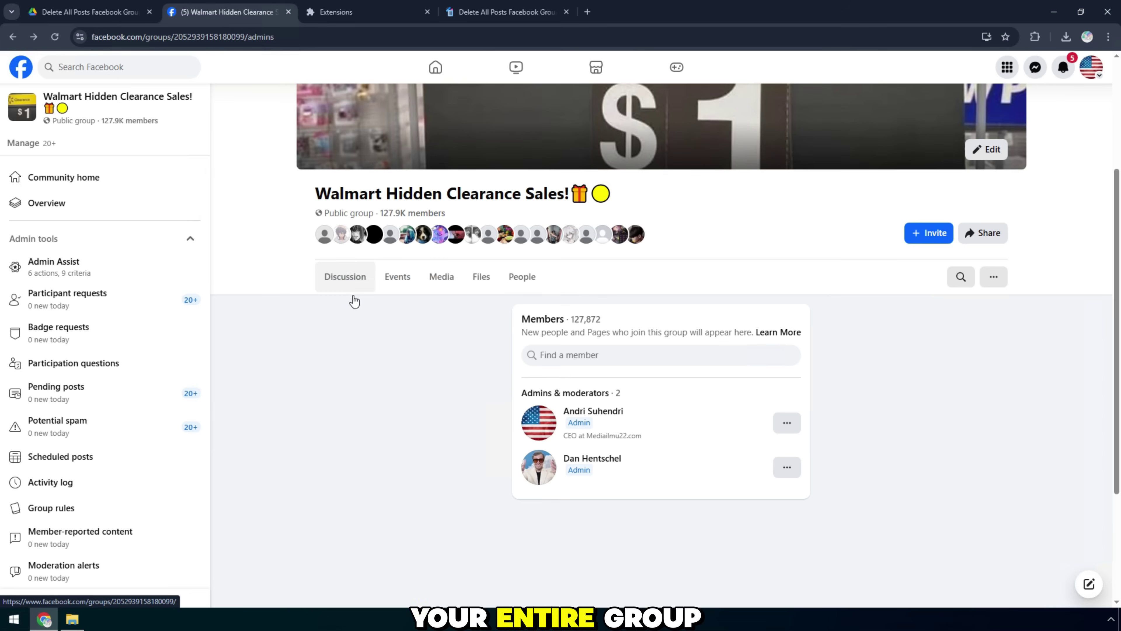